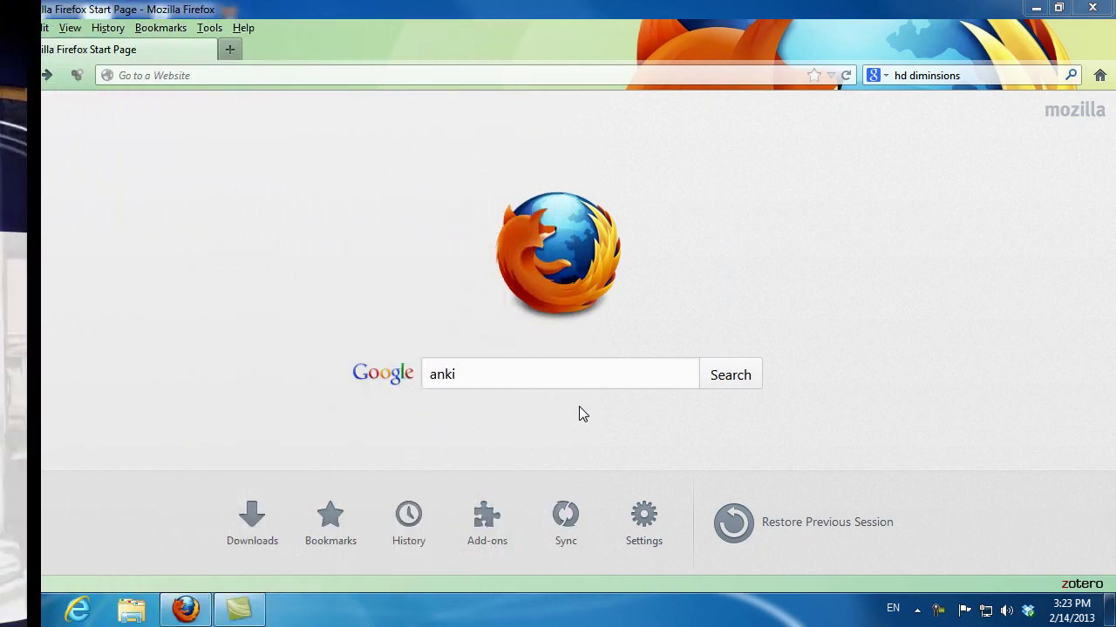
Run a Google search for 'anki' from the Firefox start page
{"action": "left_click", "coordinate": [476, 376]}
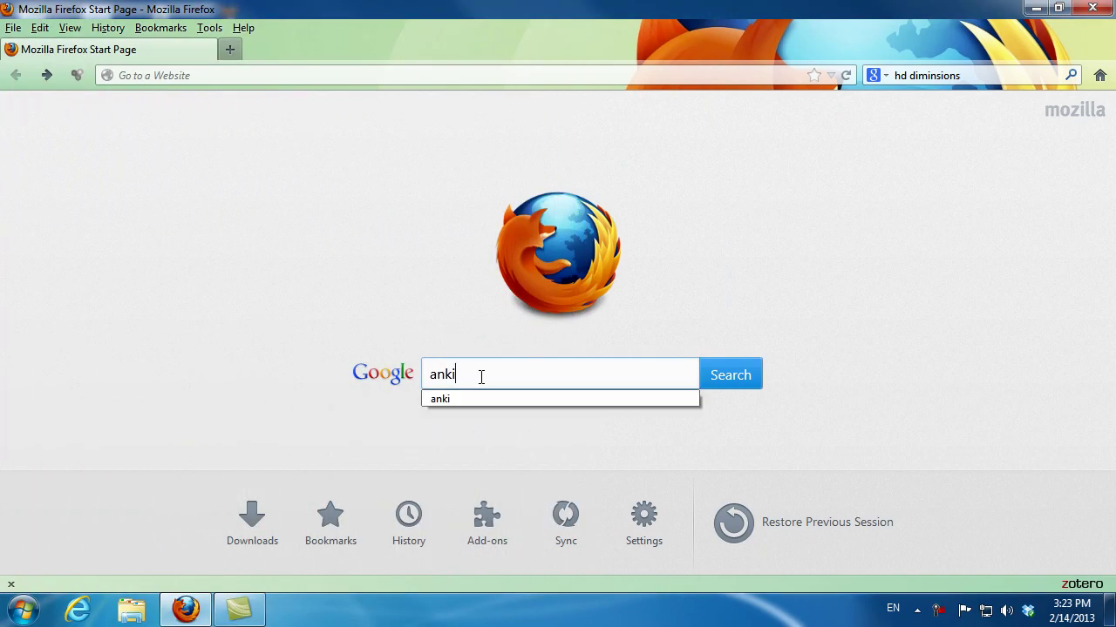
{"action": "left_click", "coordinate": [736, 378]}
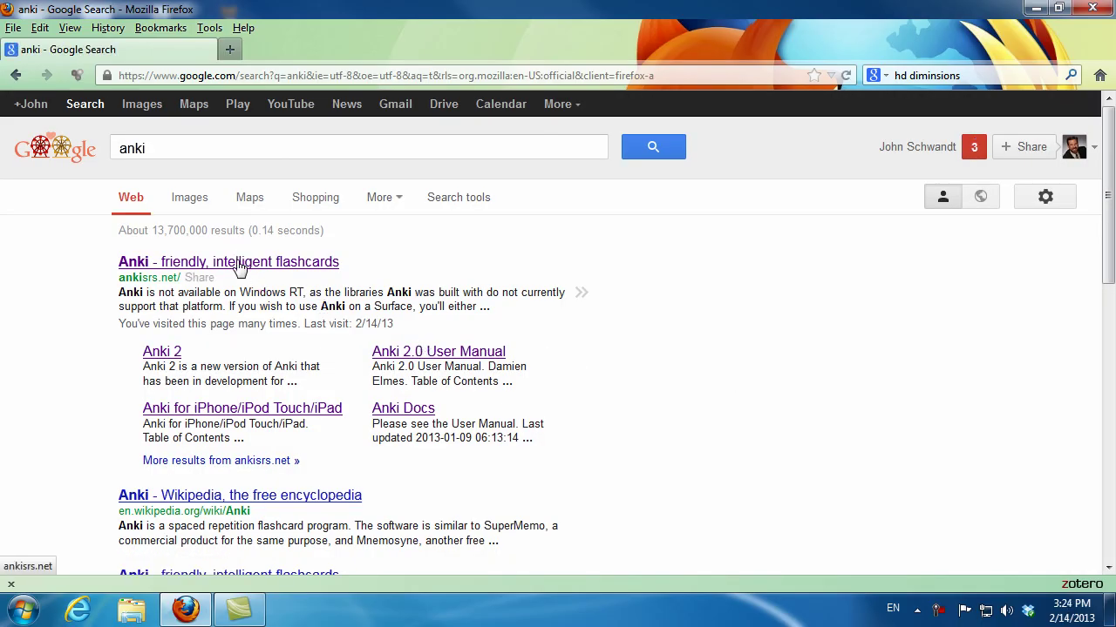
Open the Anki site (ankisrs.net) from the results and go to its Anki 2 download page
{"action": "left_click", "coordinate": [207, 264]}
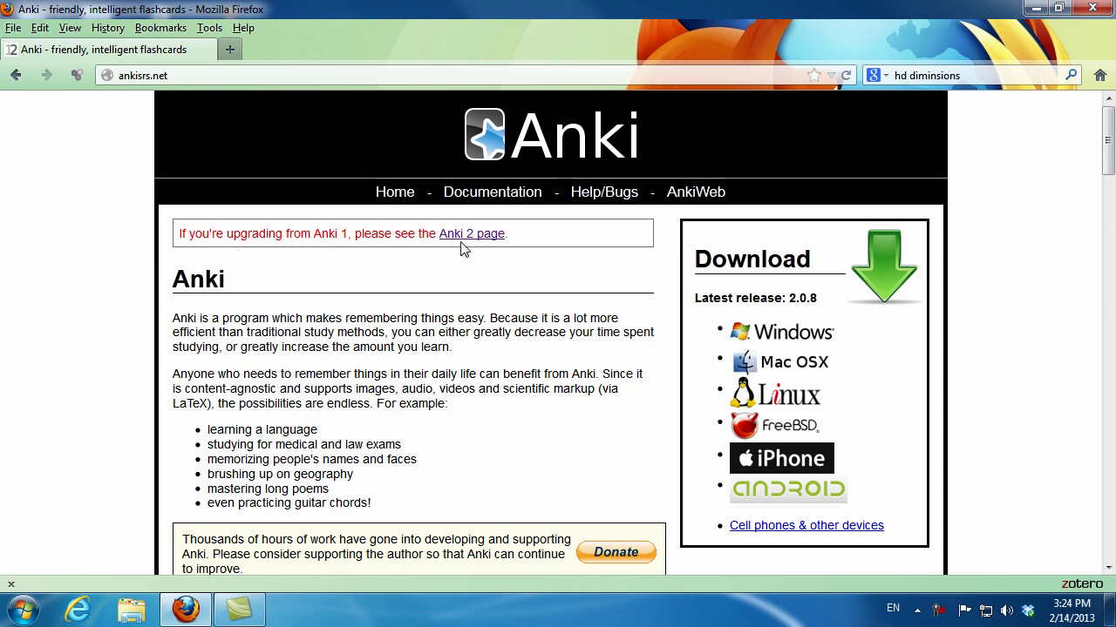
{"action": "scroll", "coordinate": [355, 325], "scroll_direction": "down", "scroll_amount": 10}
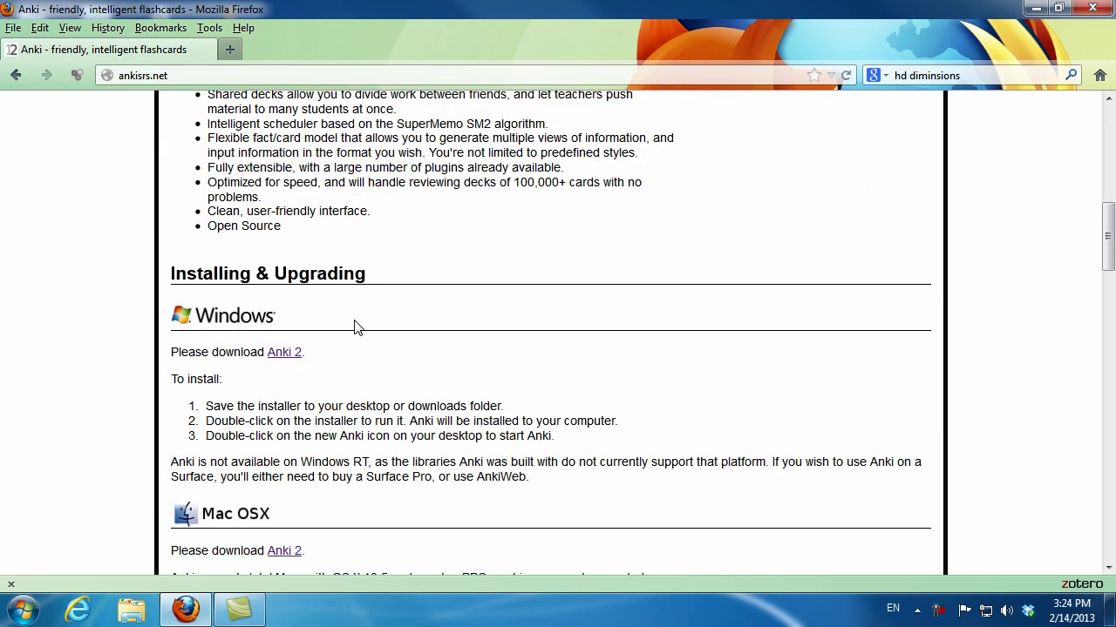
{"action": "left_click", "coordinate": [284, 352]}
Save the Anki 2.0.8 Windows installer and show it in its Downloads folder
{"action": "scroll", "coordinate": [334, 350], "scroll_direction": "down", "scroll_amount": 10}
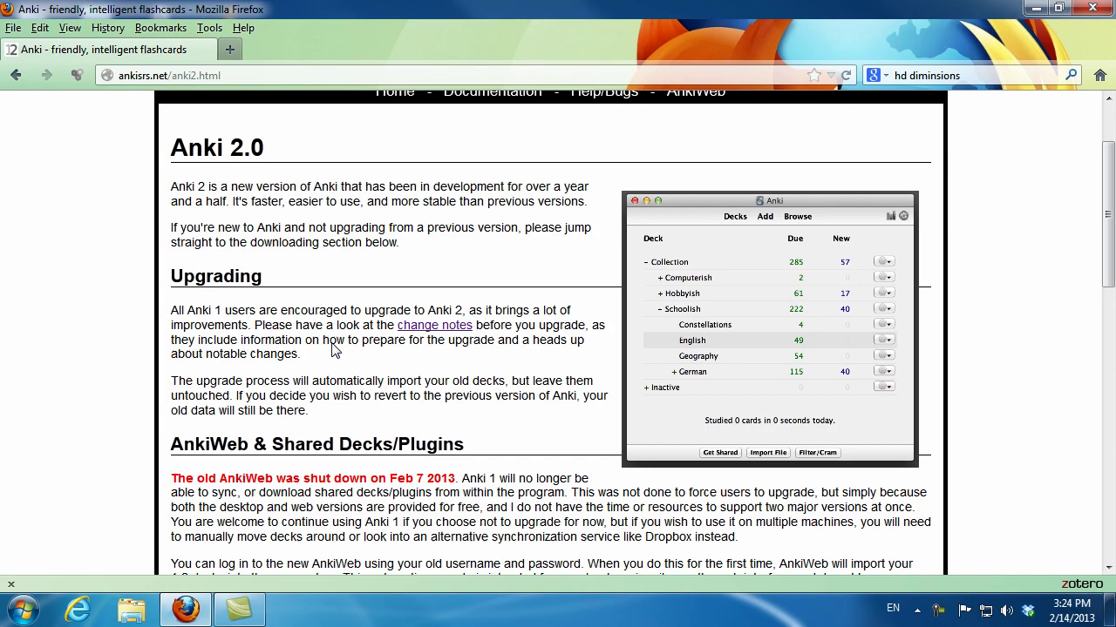
{"action": "scroll", "coordinate": [334, 351], "scroll_direction": "down", "scroll_amount": 1}
{"action": "left_click", "coordinate": [237, 331]}
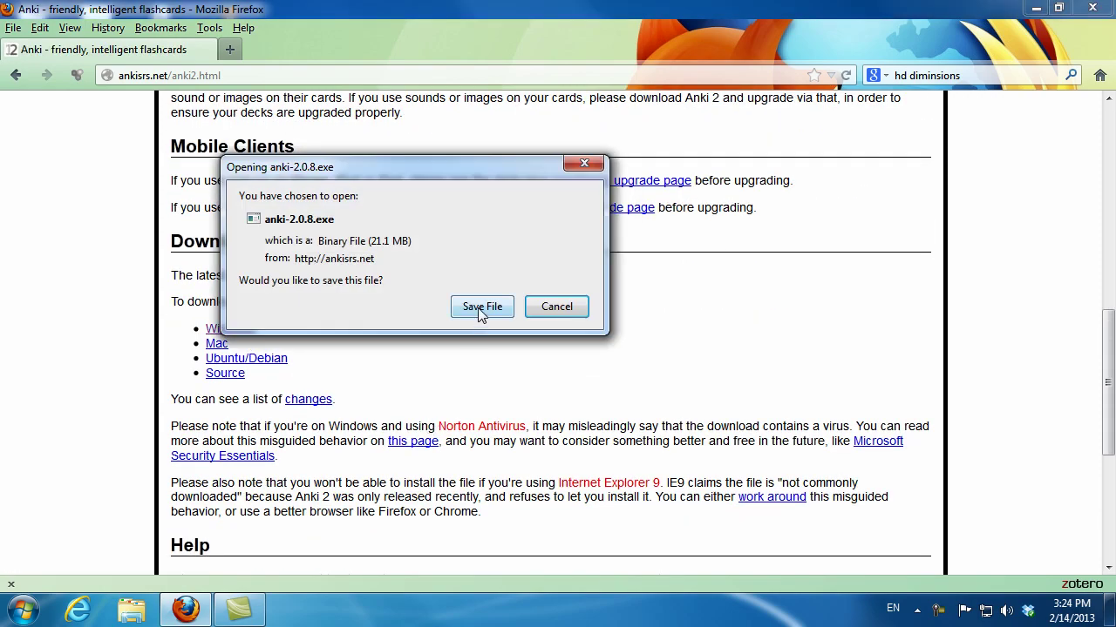
{"action": "left_click", "coordinate": [480, 310]}
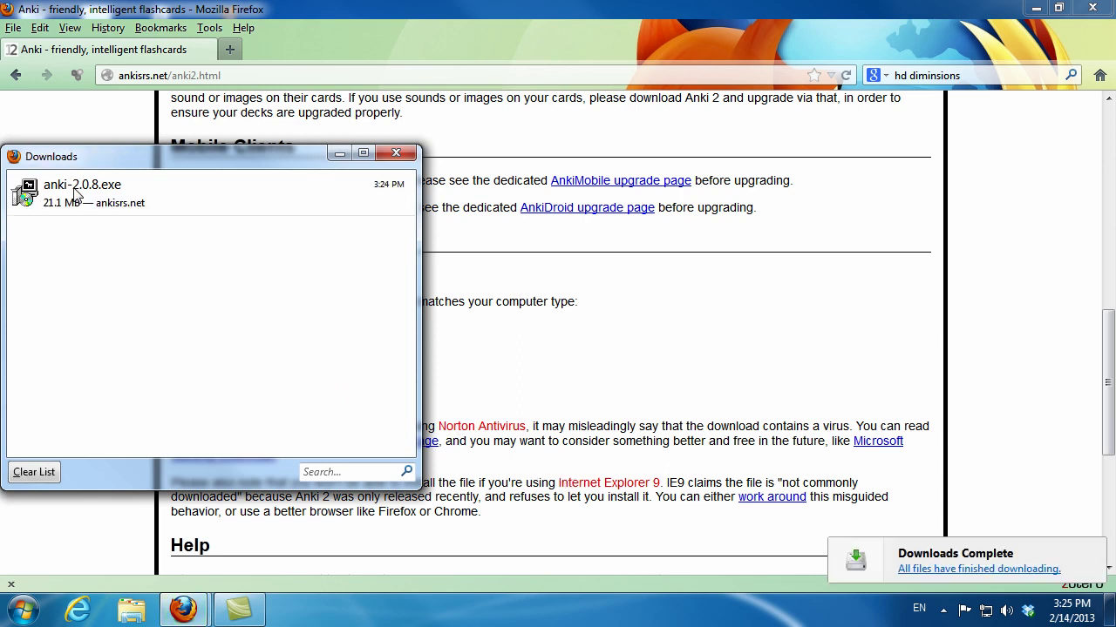
{"action": "right_click", "coordinate": [74, 190]}
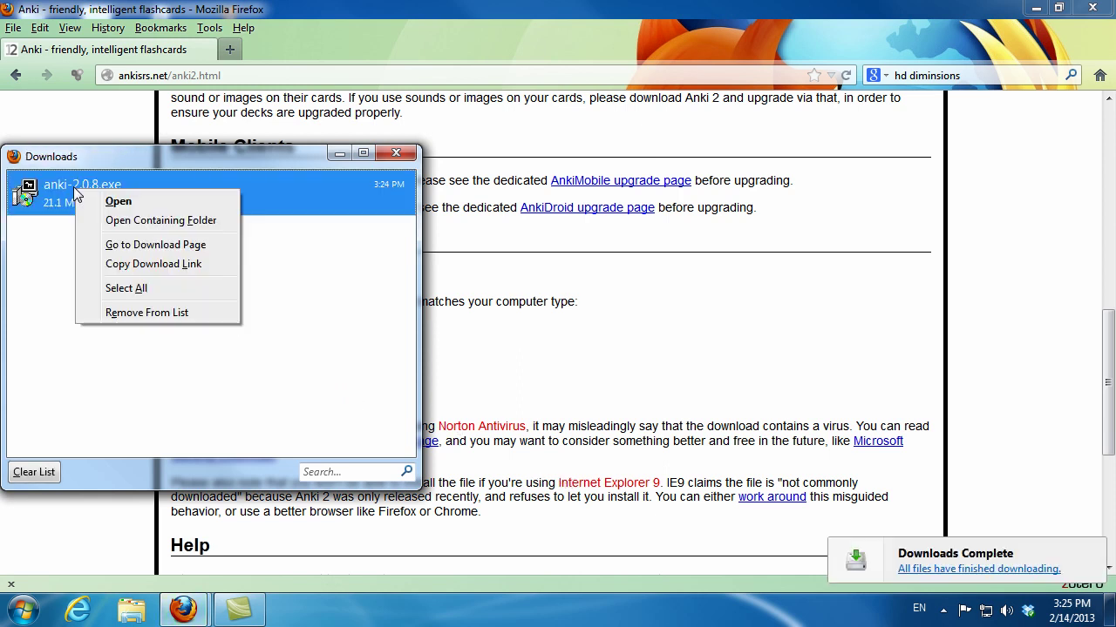
{"action": "left_click", "coordinate": [159, 221]}
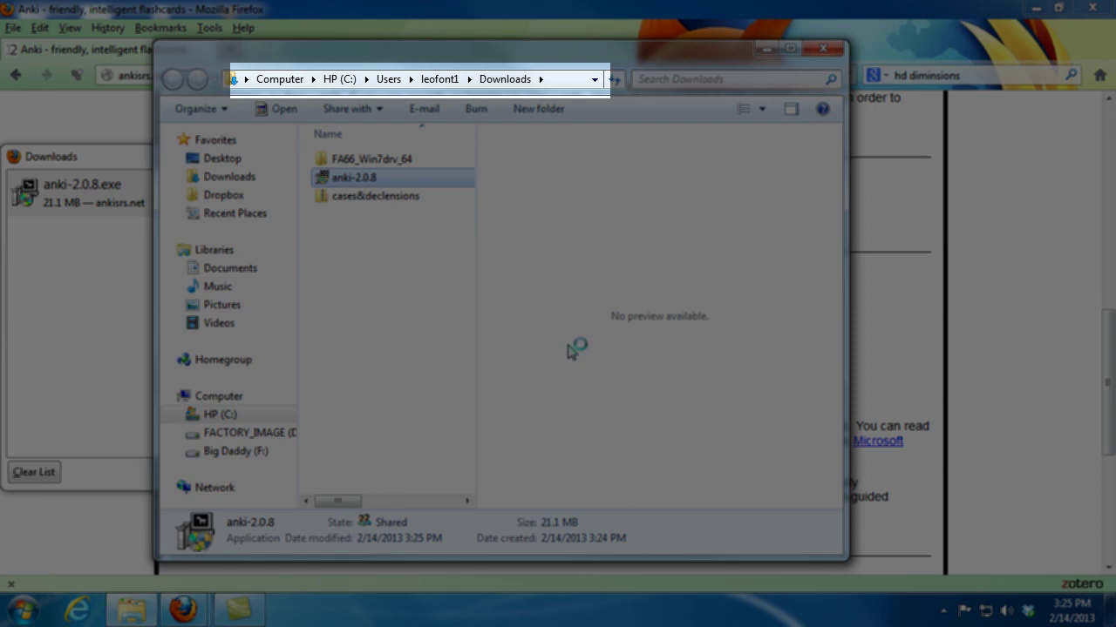
Install Anki 2.0.8, dismissing the upgrade warning, and close the finished setup
{"action": "left_click", "coordinate": [693, 407]}
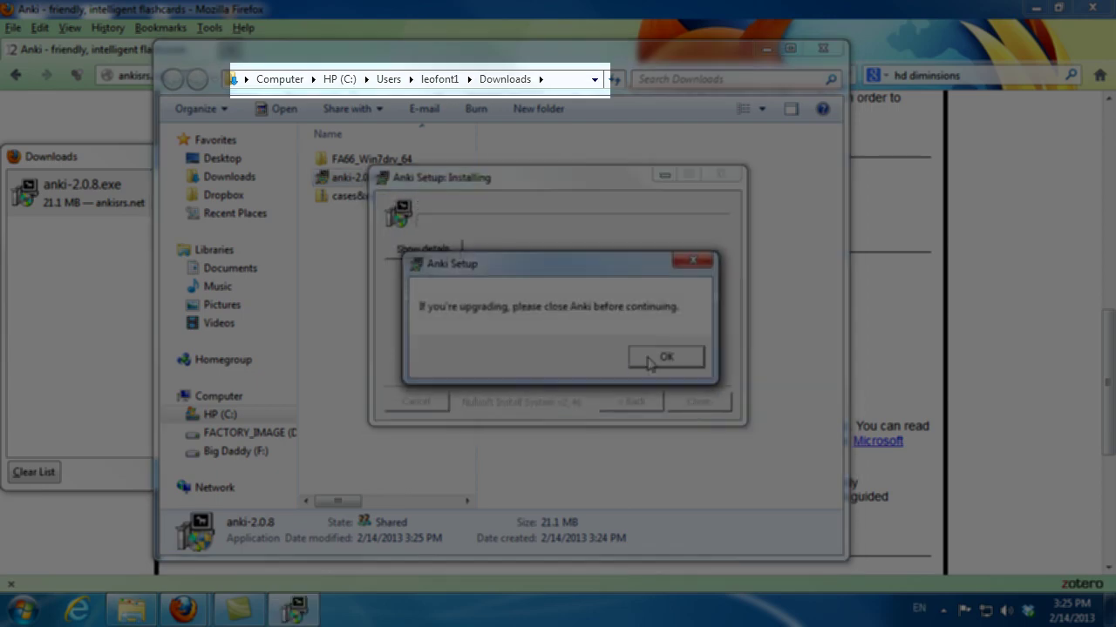
{"action": "left_click", "coordinate": [660, 359]}
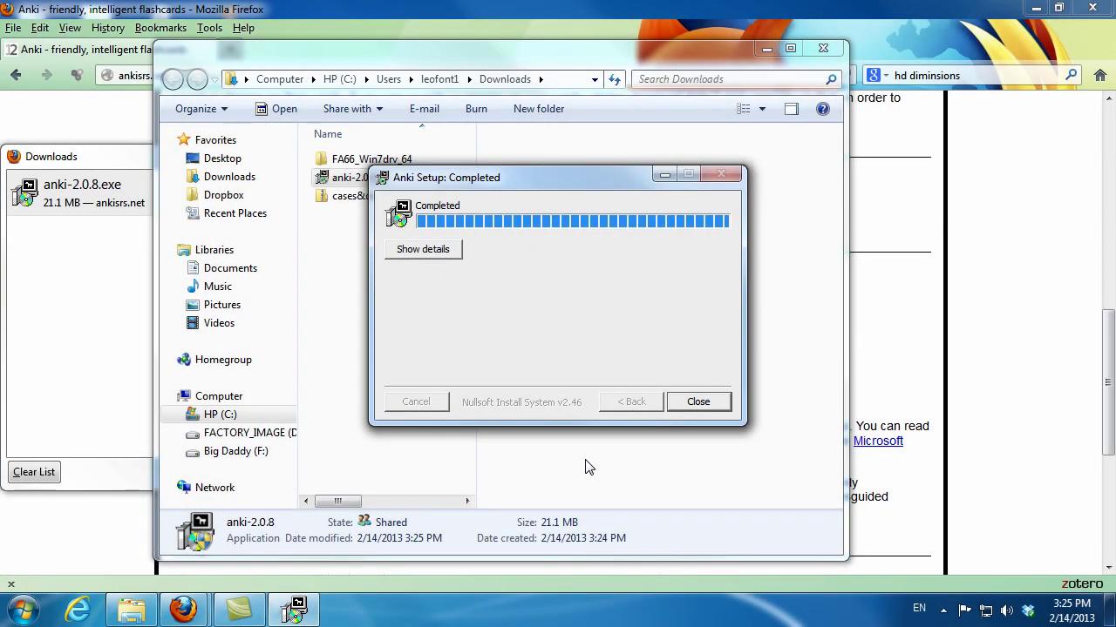
{"action": "left_click", "coordinate": [432, 253]}
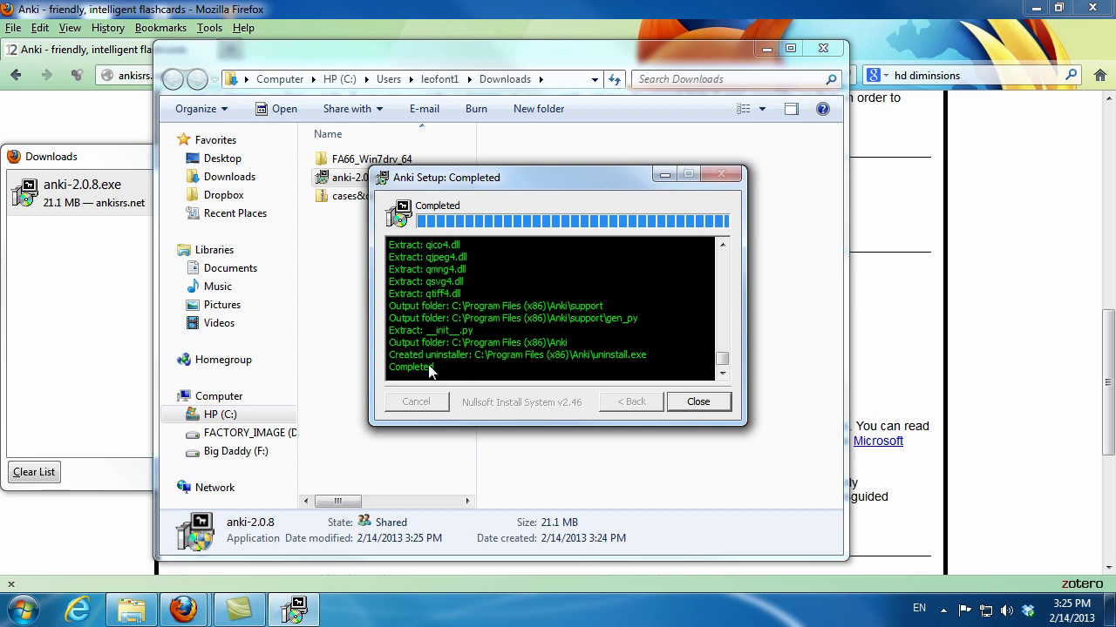
{"action": "left_click", "coordinate": [702, 408]}
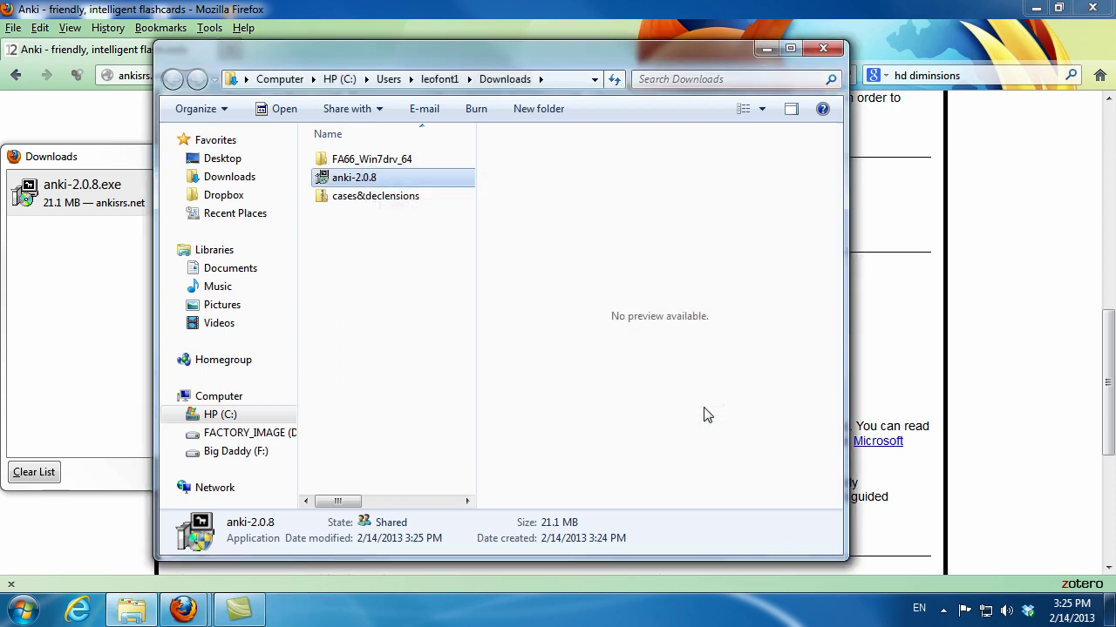
Delete the anki-2.0.8 installer from Downloads and clear Firefox's download list
{"action": "right_click", "coordinate": [342, 179]}
{"action": "left_click", "coordinate": [383, 442]}
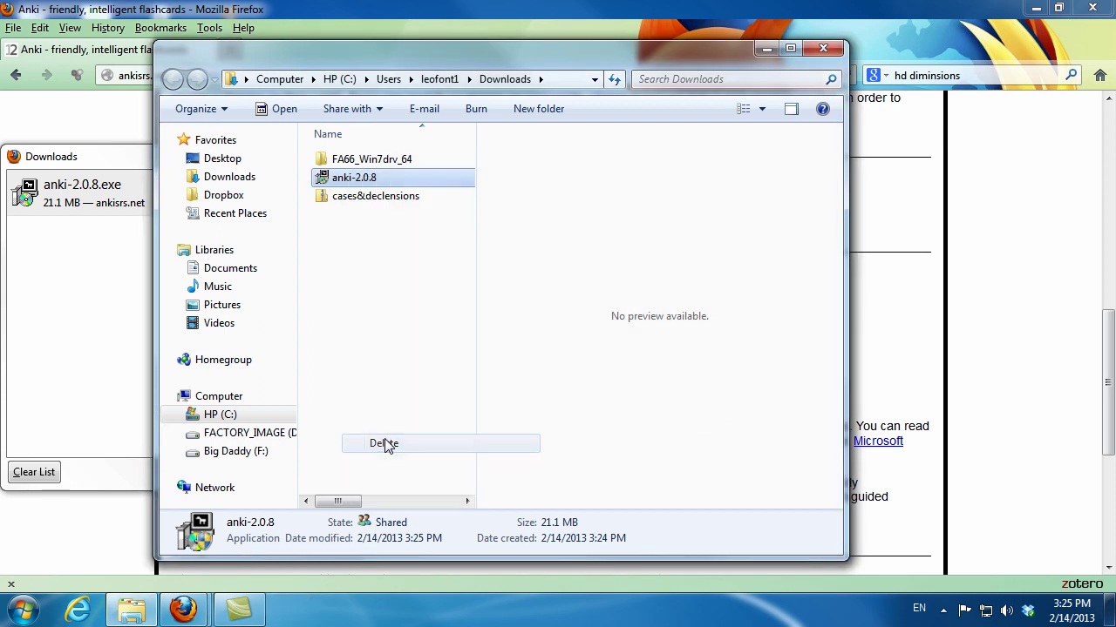
{"action": "left_click", "coordinate": [624, 376]}
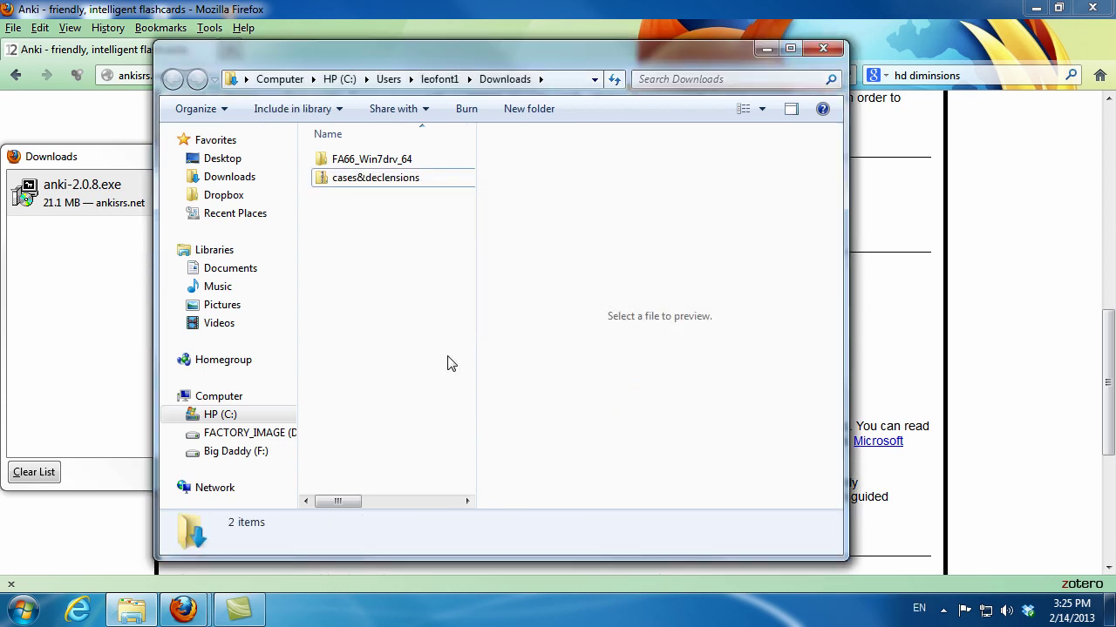
{"action": "left_click", "coordinate": [94, 242]}
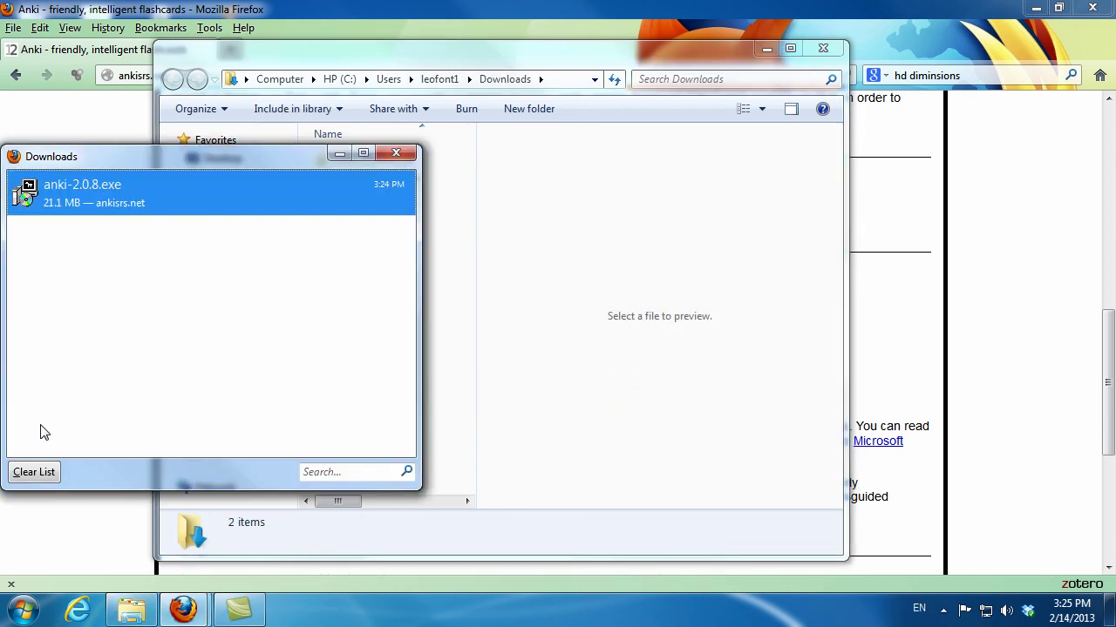
{"action": "left_click", "coordinate": [35, 474]}
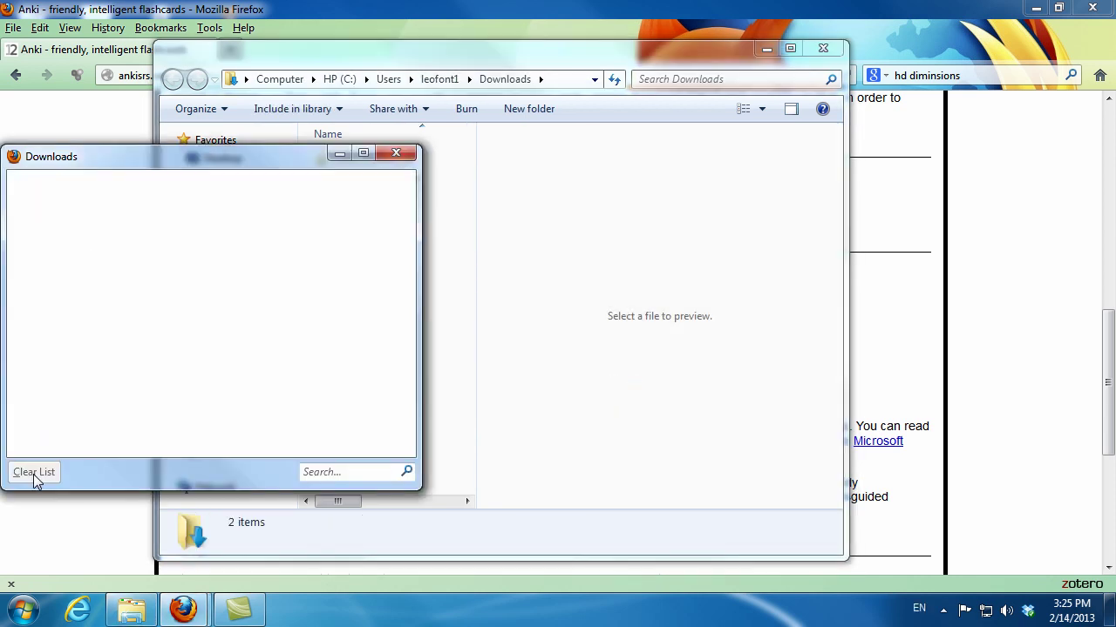
{"action": "left_click", "coordinate": [397, 154]}
Close the Downloads folder, launch Anki from the Start menu, and choose English
{"action": "left_click", "coordinate": [826, 48]}
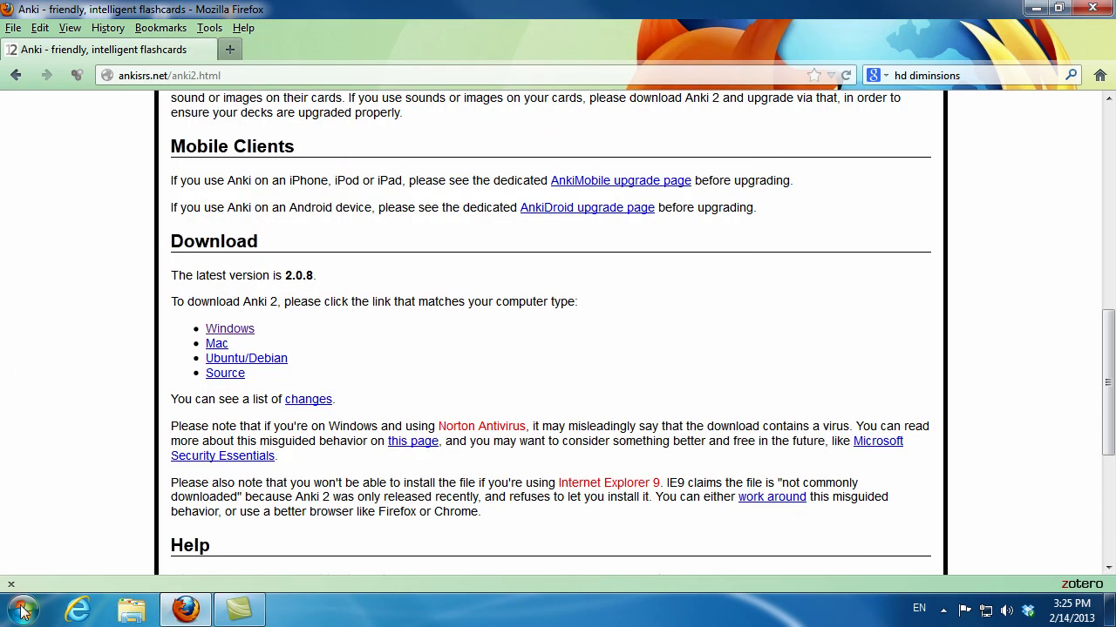
{"action": "left_click", "coordinate": [23, 610]}
{"action": "left_click", "coordinate": [55, 435]}
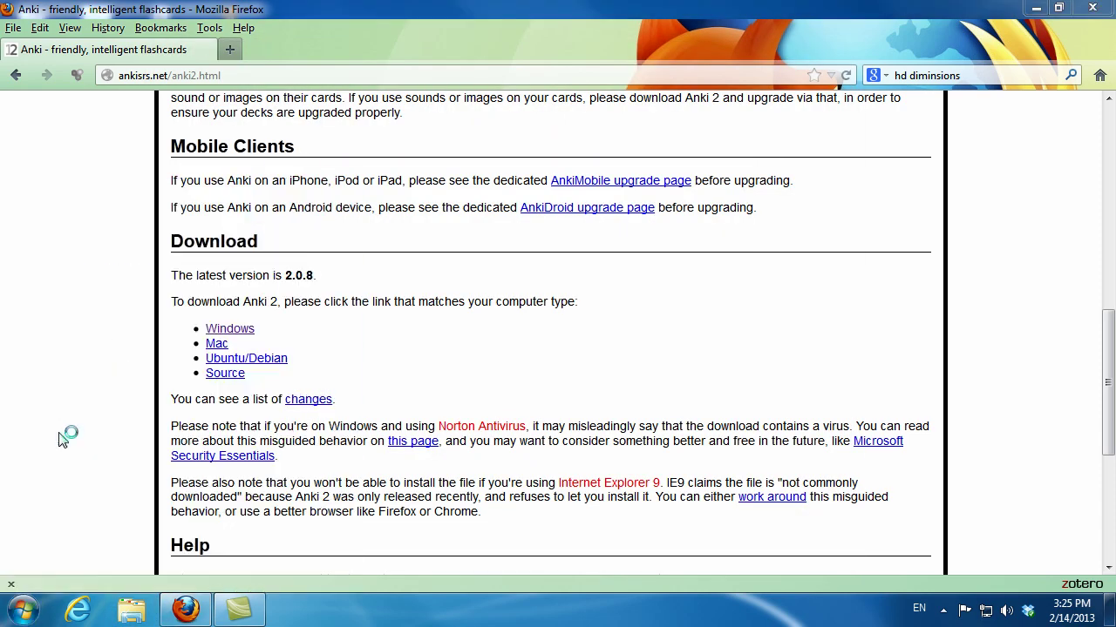
{"action": "left_click", "coordinate": [687, 409]}
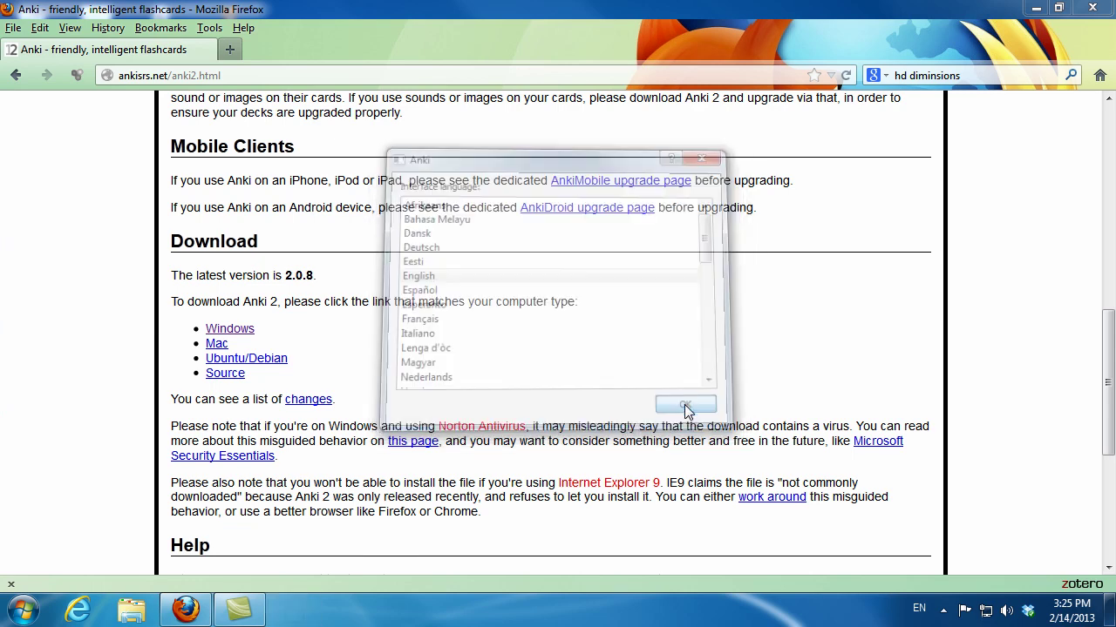
Step through the Upgrade Wizard, commit the deck upgrade, and finish it
{"action": "left_click", "coordinate": [732, 434]}
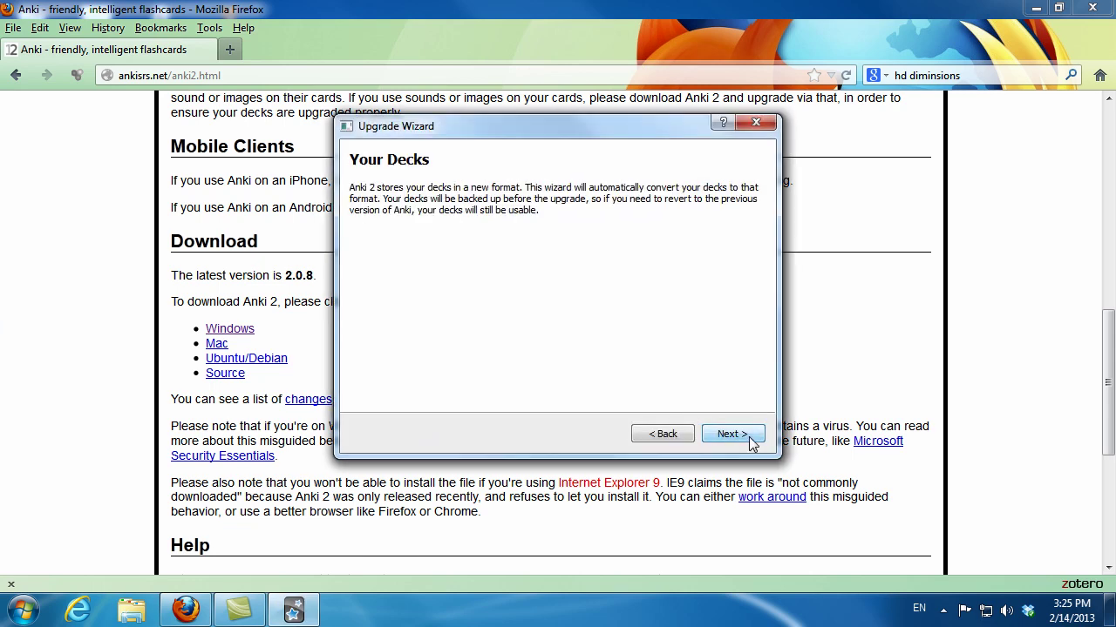
{"action": "left_click", "coordinate": [732, 434]}
{"action": "left_click", "coordinate": [748, 438]}
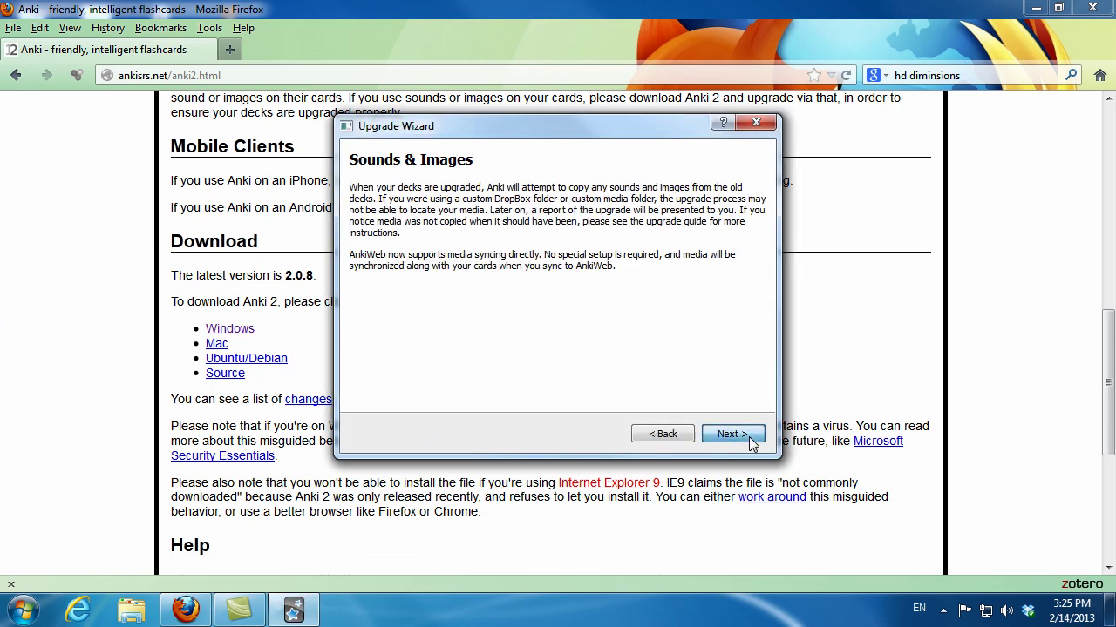
{"action": "left_click", "coordinate": [732, 435]}
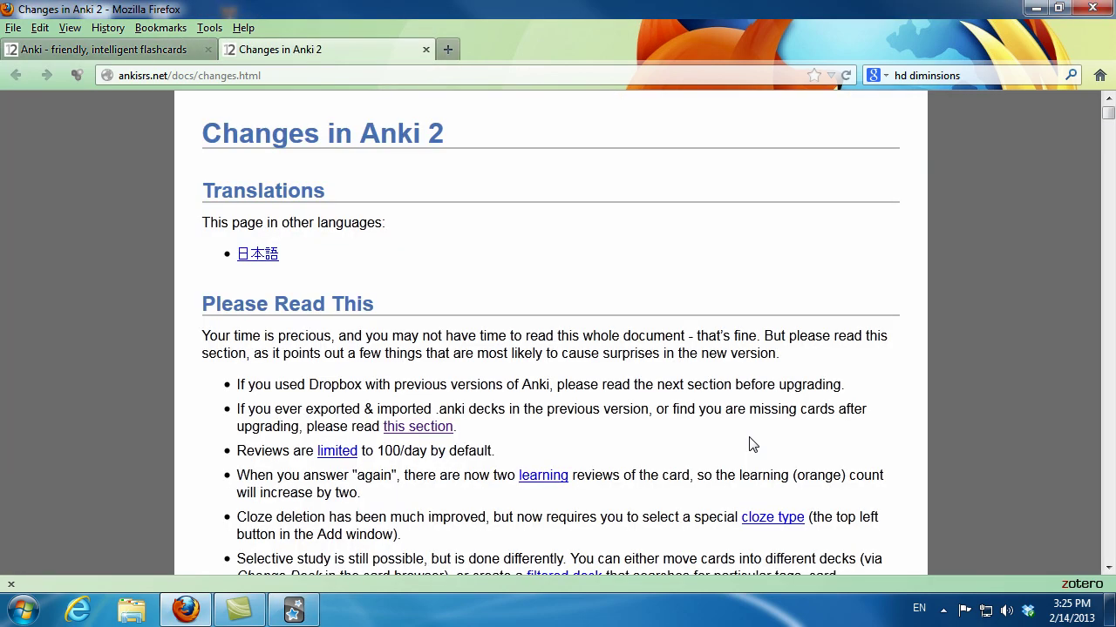
{"action": "left_click", "coordinate": [292, 613]}
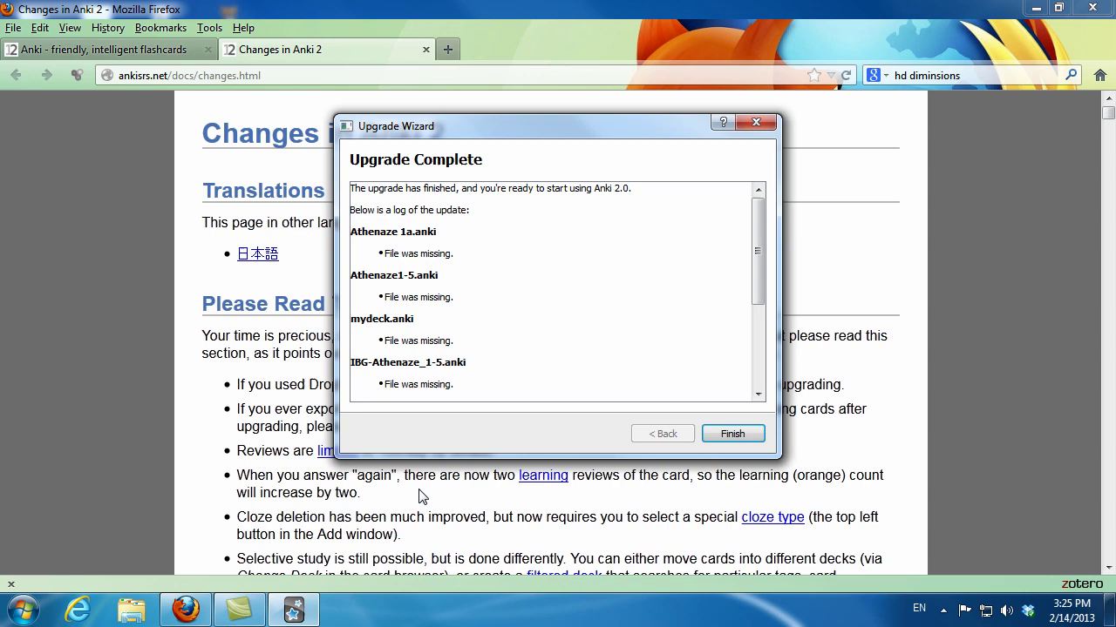
{"action": "left_click_drag", "start_coordinate": [758, 239], "coordinate": [757, 196]}
{"action": "left_click", "coordinate": [727, 433]}
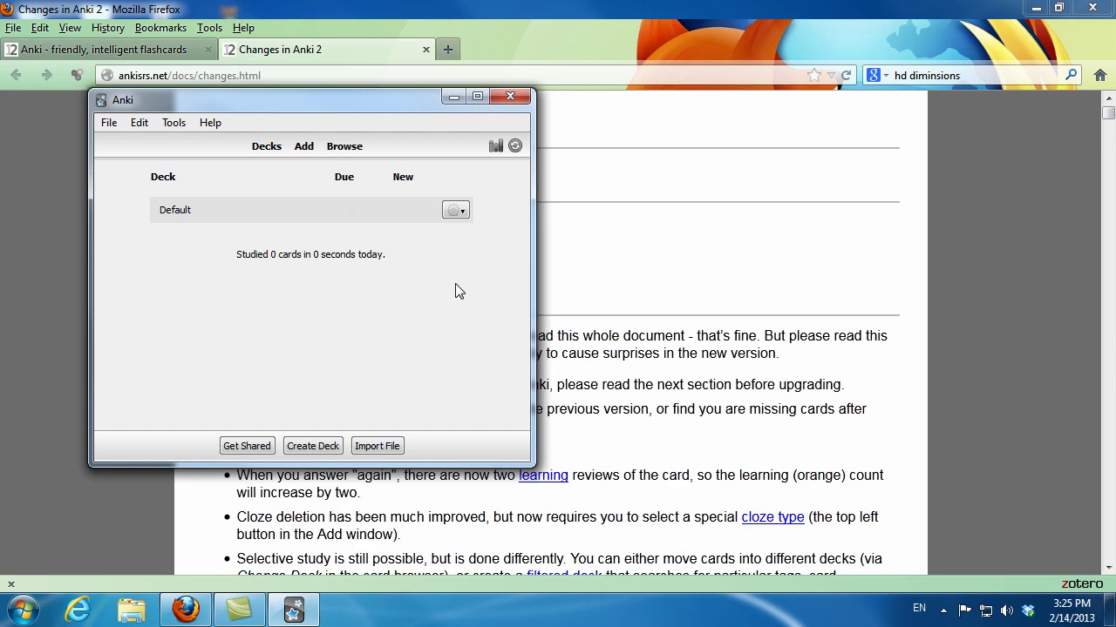
{"action": "left_click", "coordinate": [344, 146]}
{"action": "left_click", "coordinate": [194, 193]}
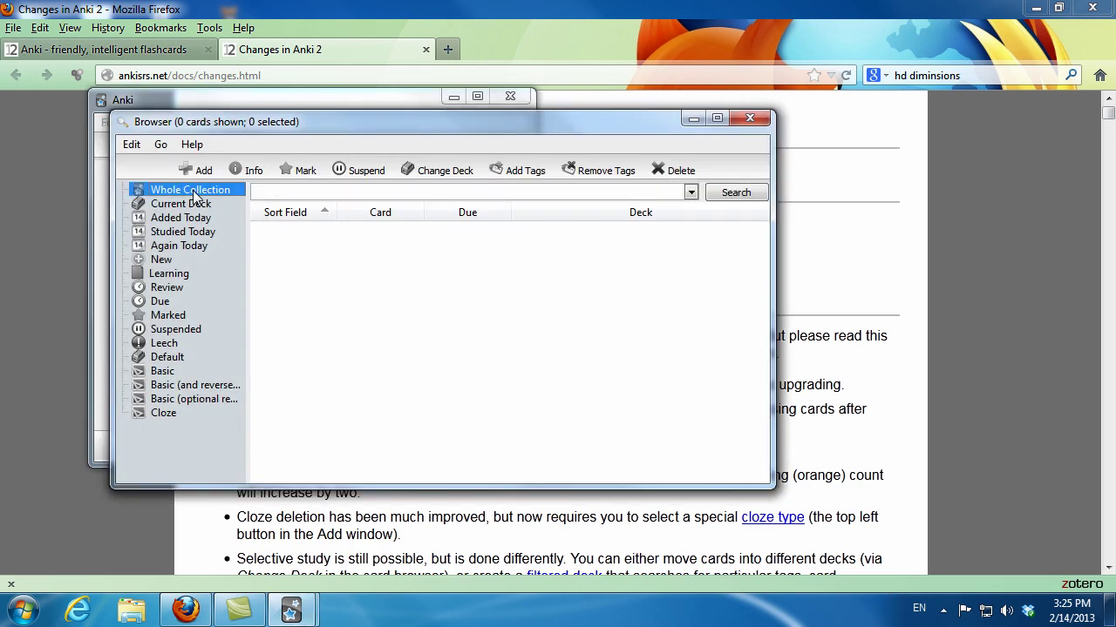
{"action": "left_click", "coordinate": [749, 118]}
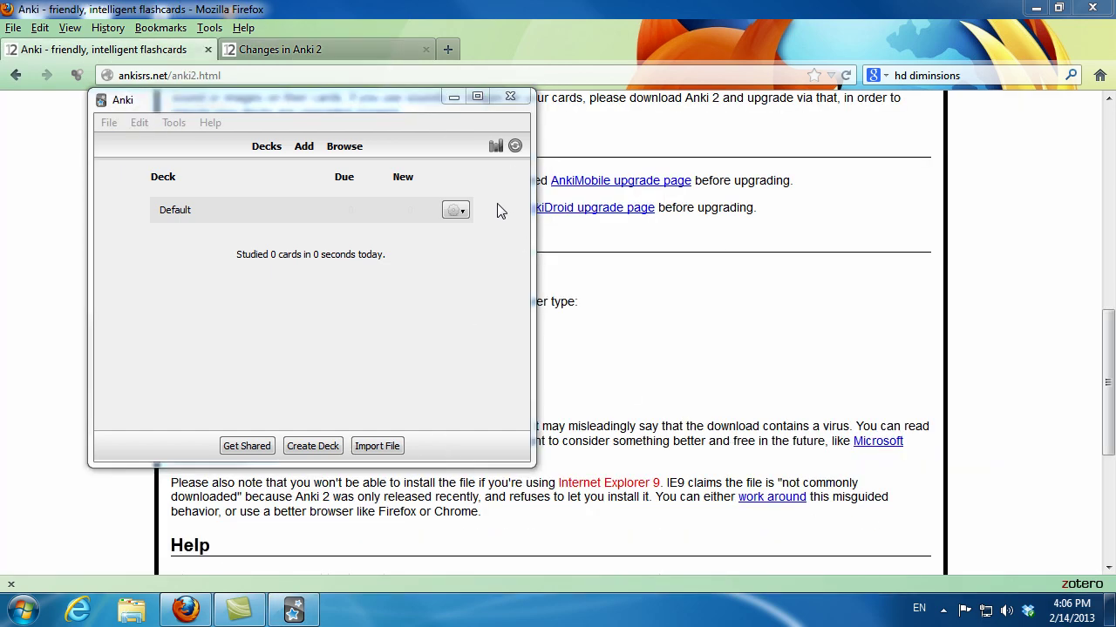
Close Anki, open biblicalgreek.org's Athenaze page, and log in to the IBG account
{"action": "left_click", "coordinate": [513, 98]}
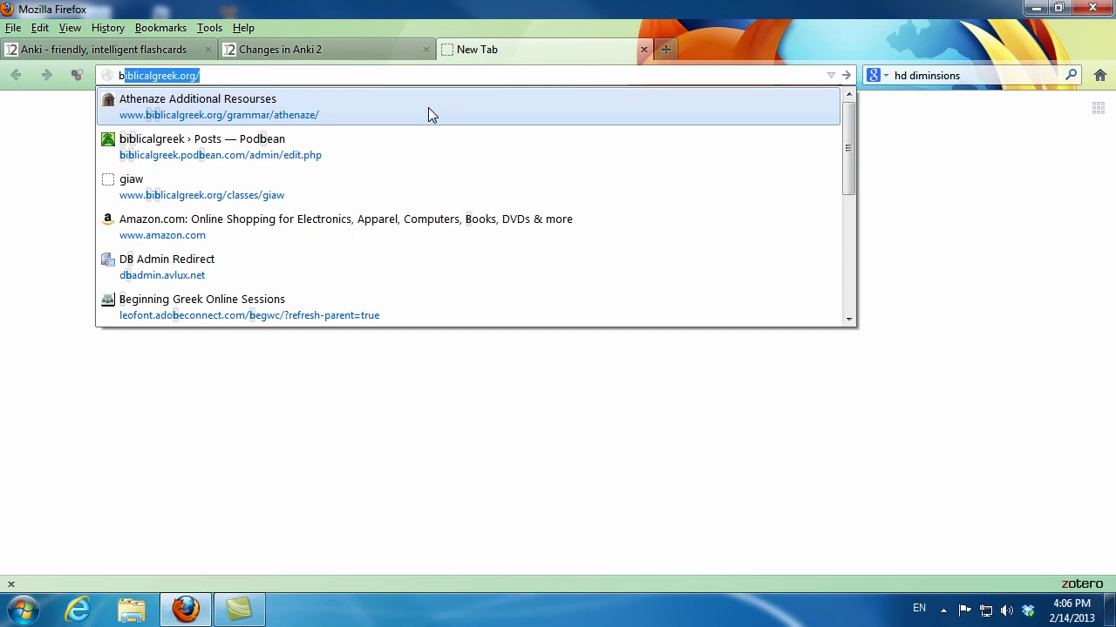
{"action": "left_click", "coordinate": [428, 105]}
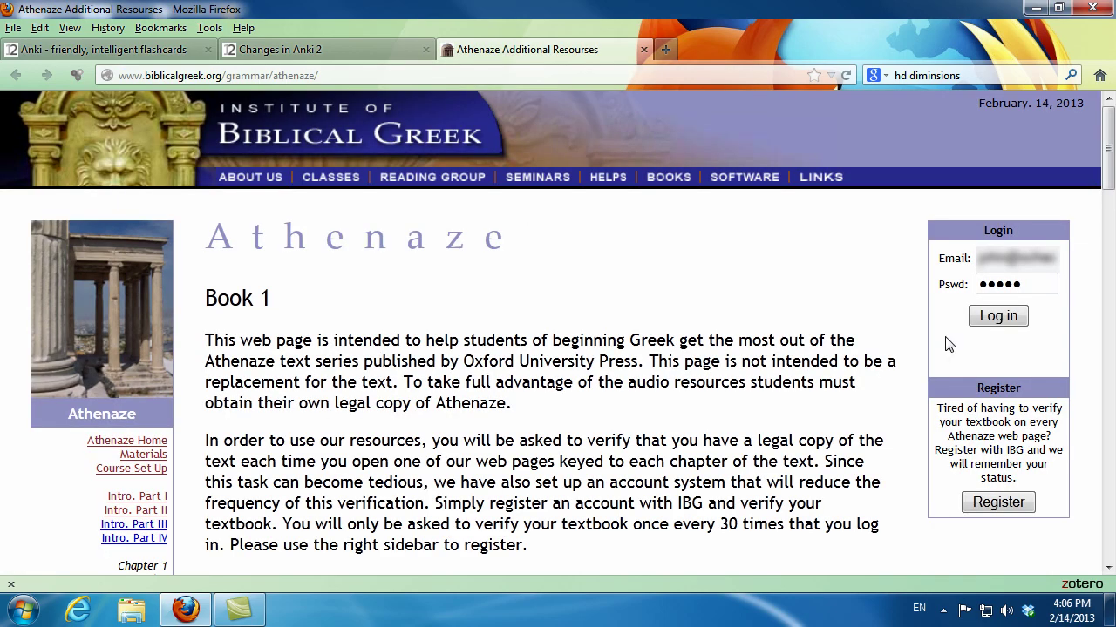
{"action": "left_click", "coordinate": [1009, 322]}
{"action": "left_click", "coordinate": [1009, 322]}
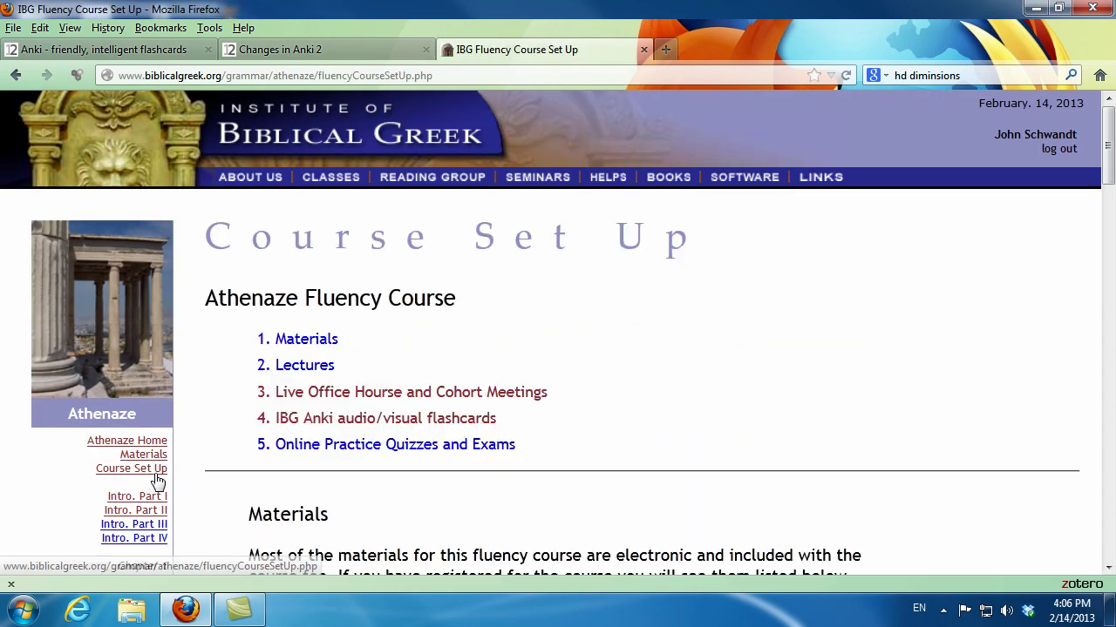
Save IBG Athenaze.apkg (31.9 MB) from the IBG Dropbox link and show it in Downloads
{"action": "left_click", "coordinate": [315, 420]}
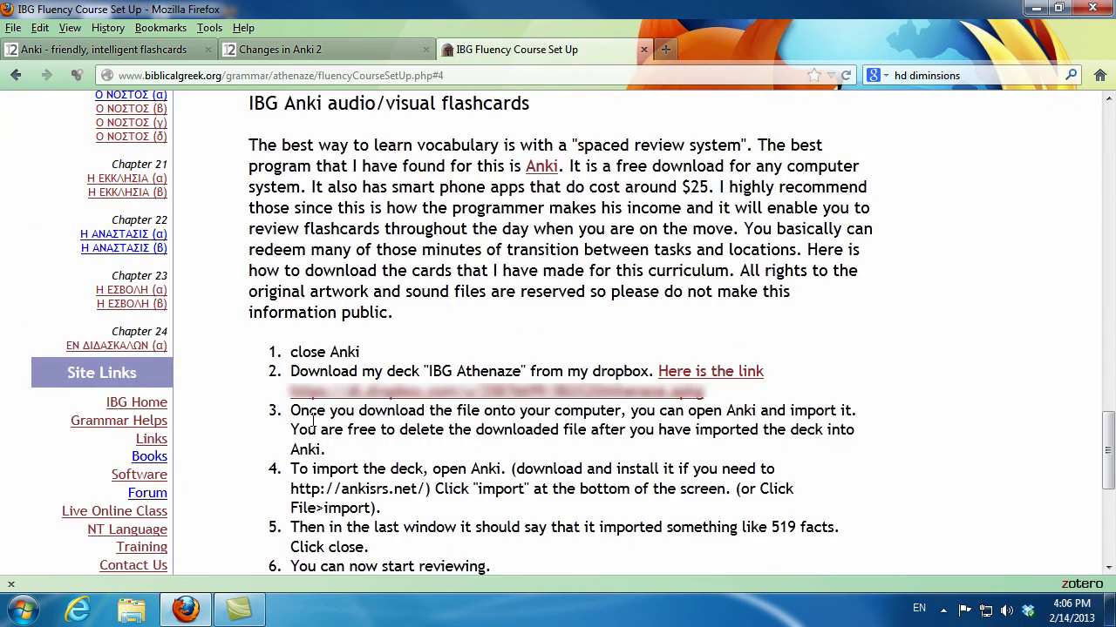
{"action": "left_click", "coordinate": [411, 398]}
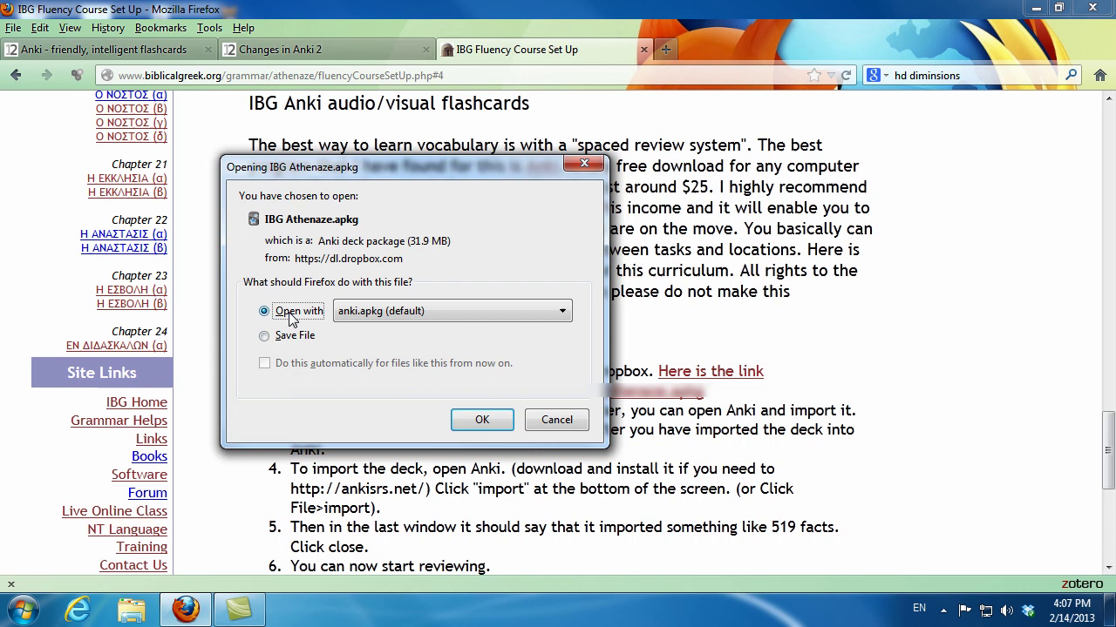
{"action": "left_click", "coordinate": [266, 336]}
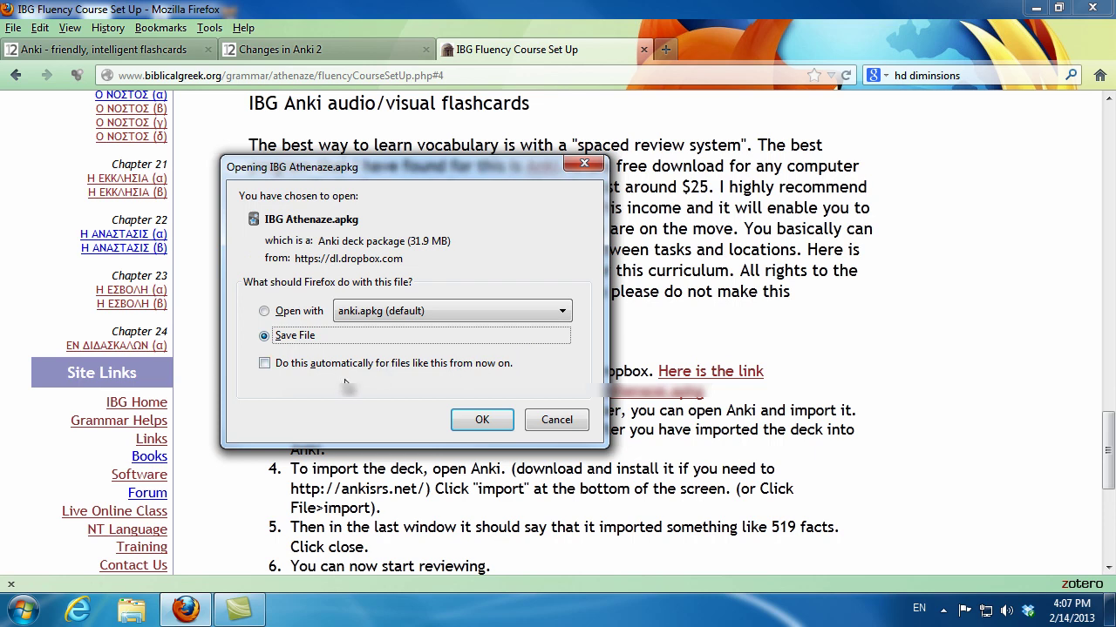
{"action": "left_click", "coordinate": [482, 421]}
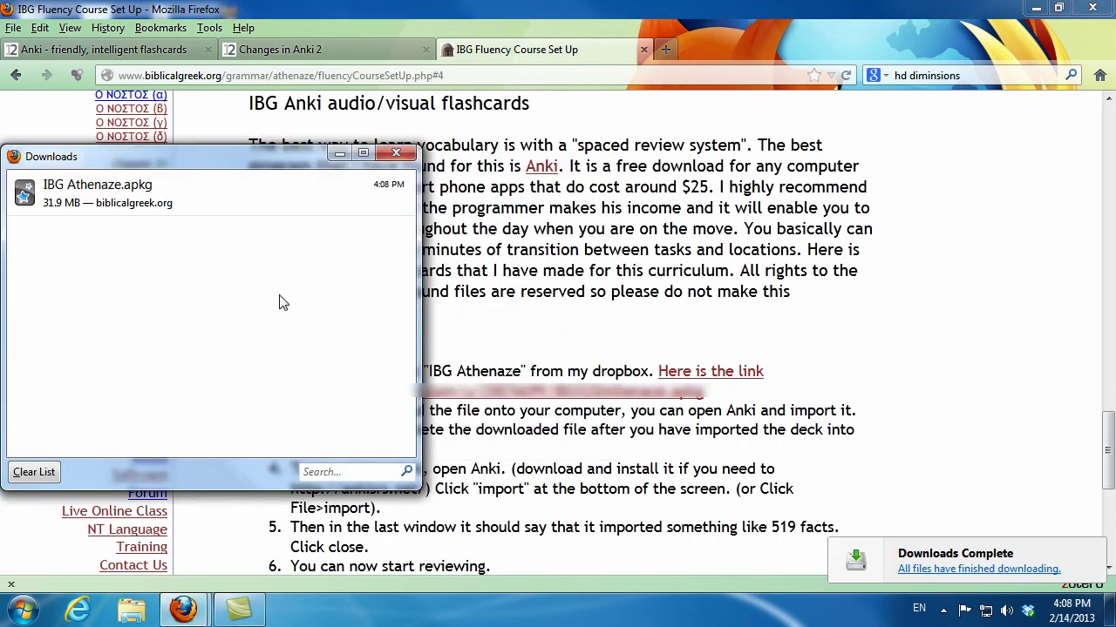
{"action": "right_click", "coordinate": [117, 200]}
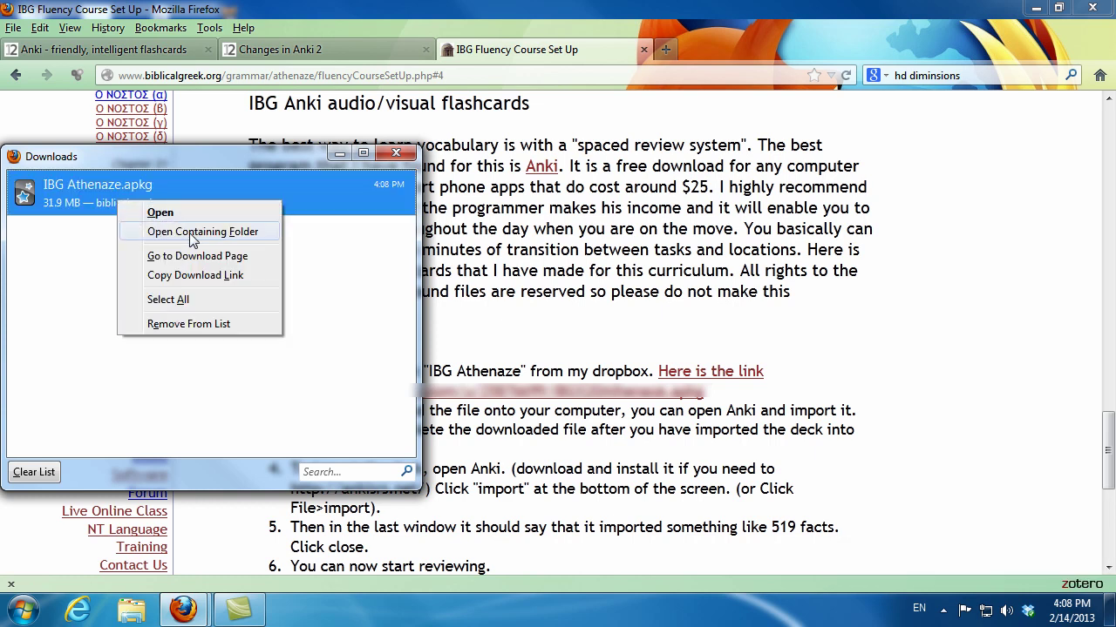
{"action": "left_click", "coordinate": [193, 232]}
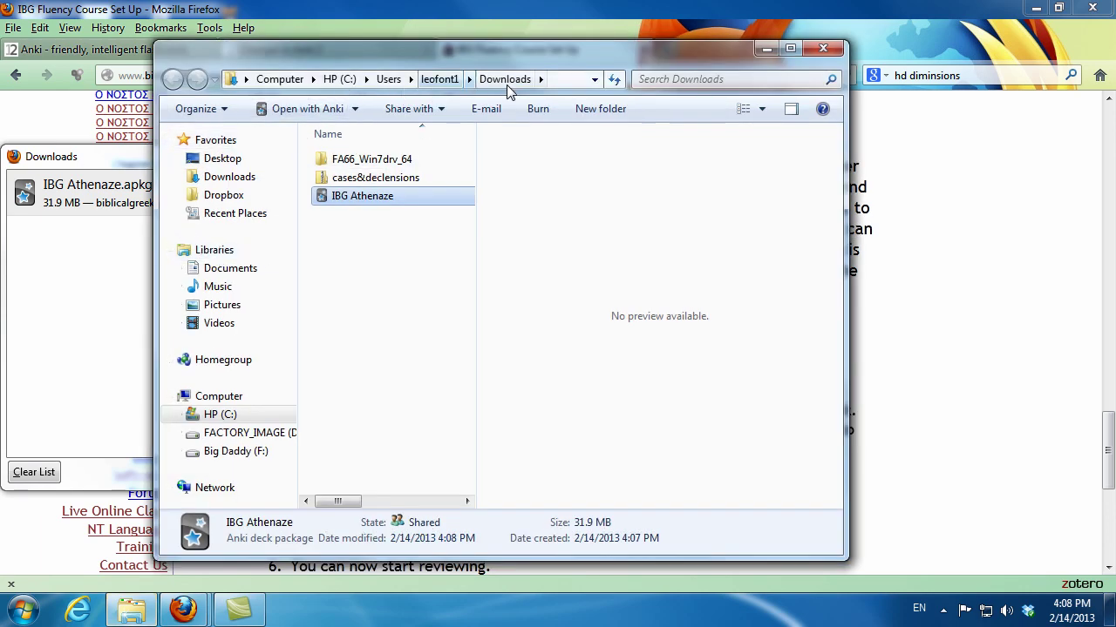
Launch Anki and import IBG Athenaze.apkg from the user's Downloads folder, adding 743 cards
{"action": "left_click", "coordinate": [26, 610]}
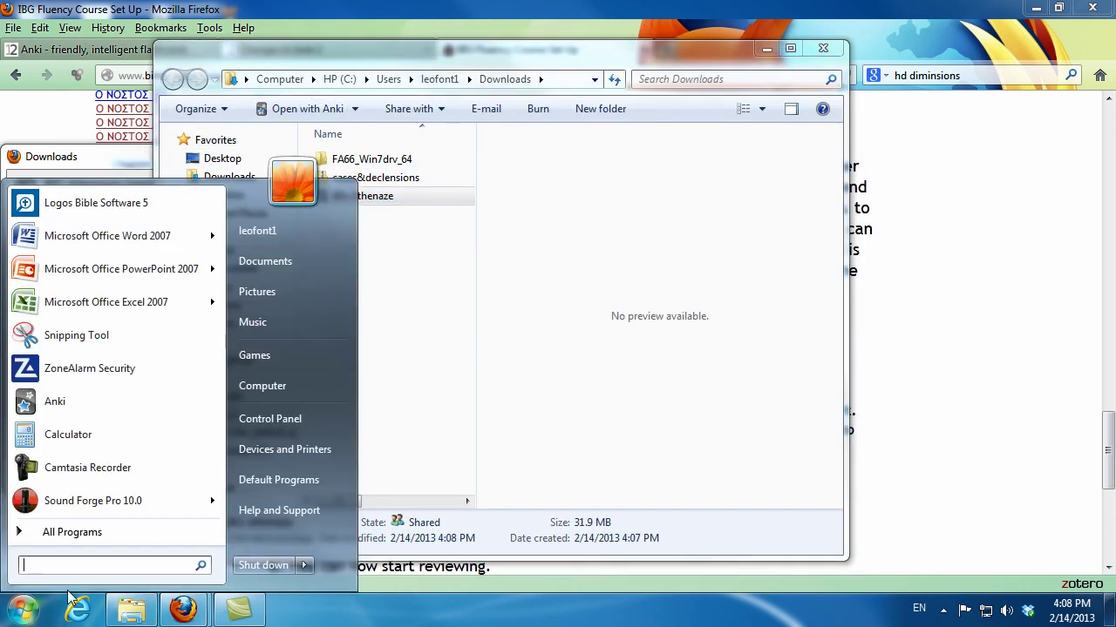
{"action": "left_click", "coordinate": [63, 404]}
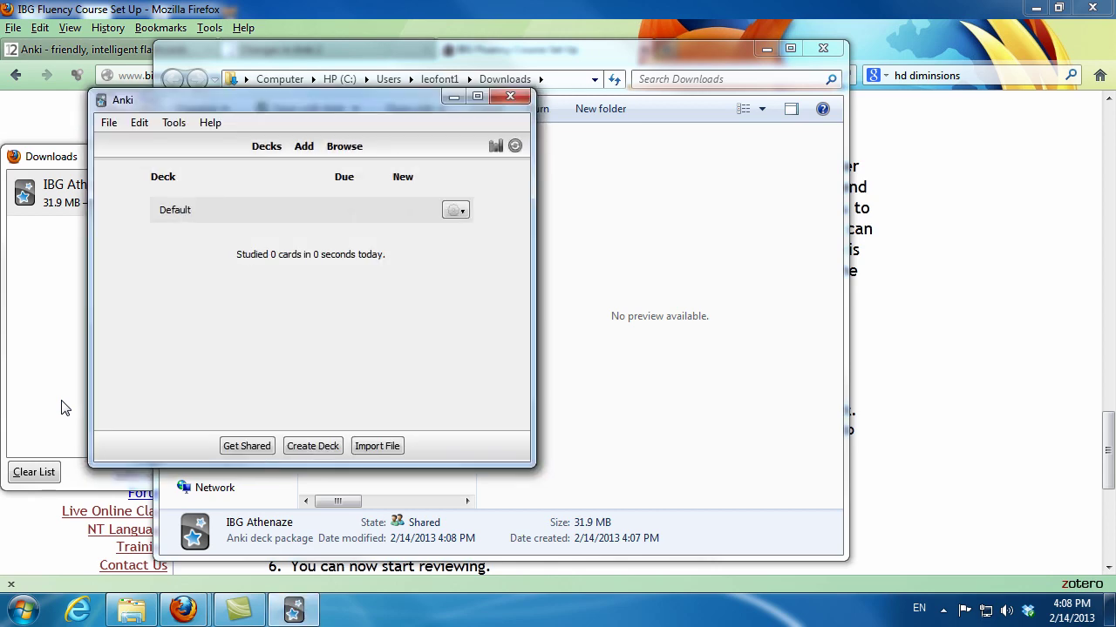
{"action": "left_click", "coordinate": [390, 446]}
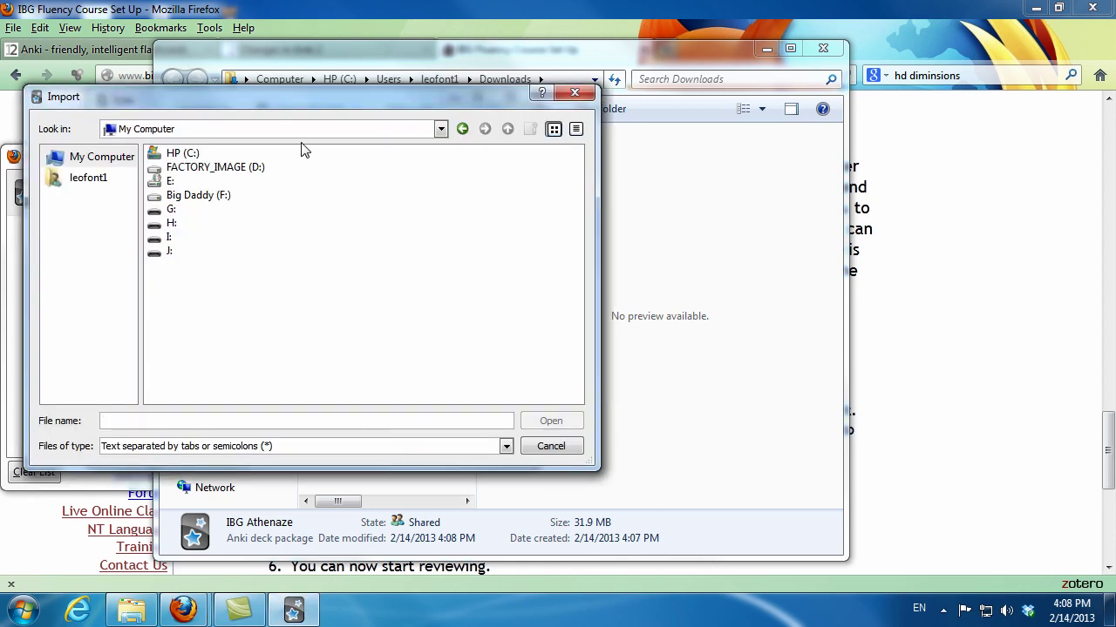
{"action": "left_click_drag", "start_coordinate": [323, 98], "coordinate": [431, 110]}
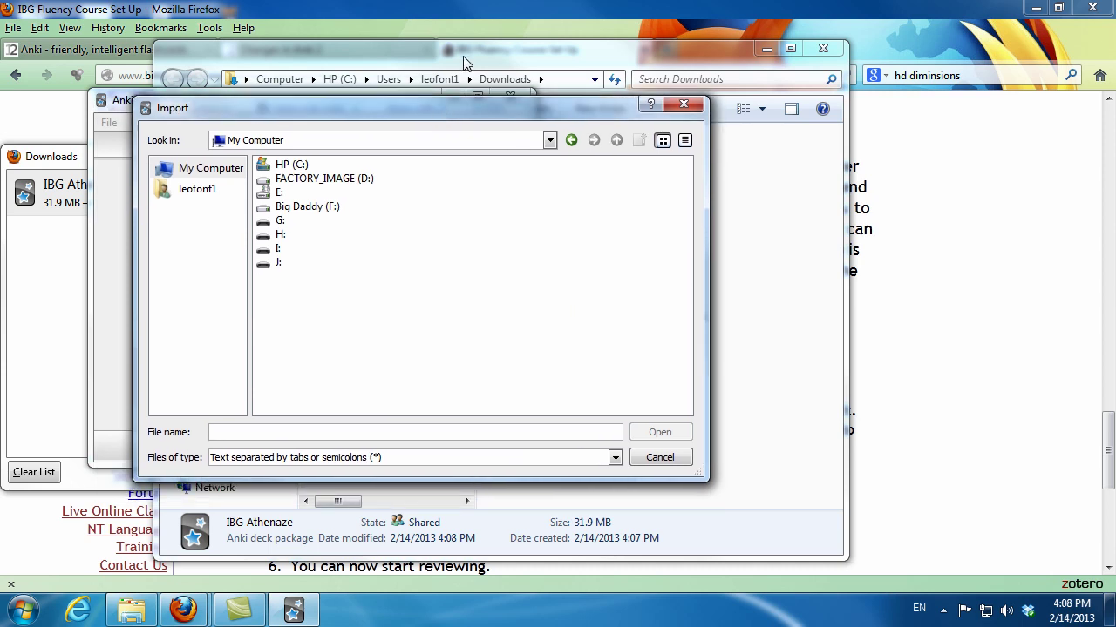
{"action": "left_click", "coordinate": [288, 166]}
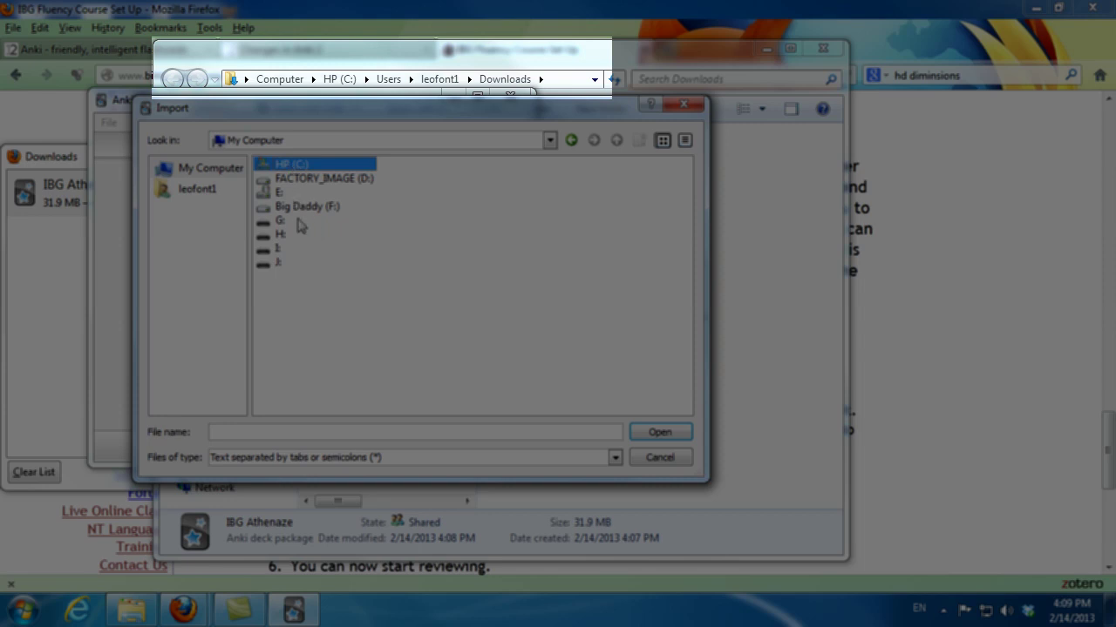
{"action": "left_click", "coordinate": [192, 190]}
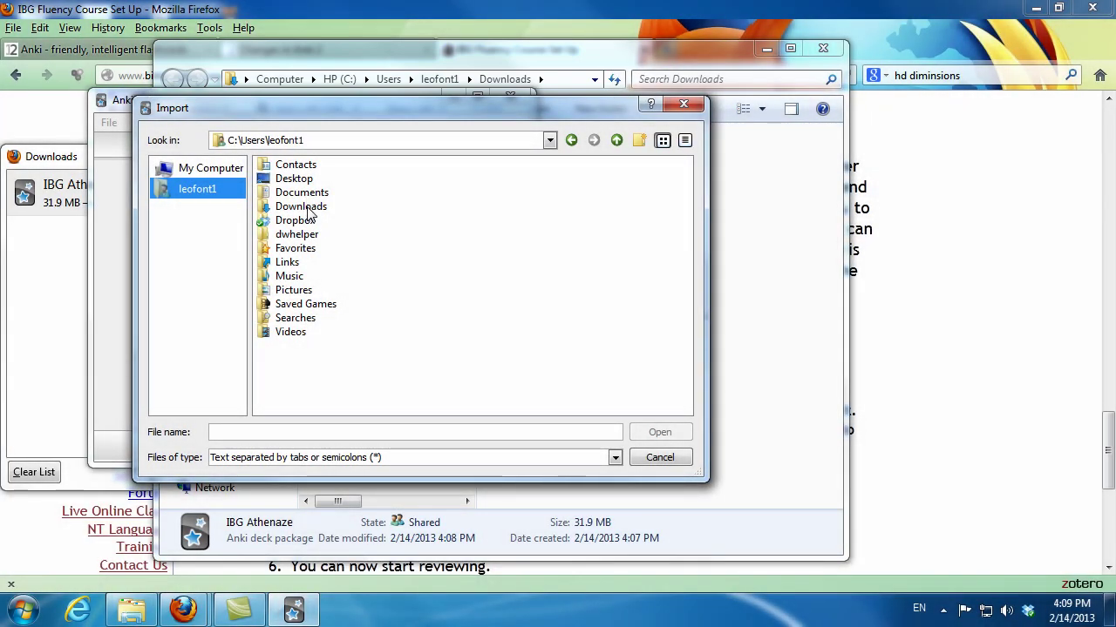
{"action": "left_click", "coordinate": [309, 210]}
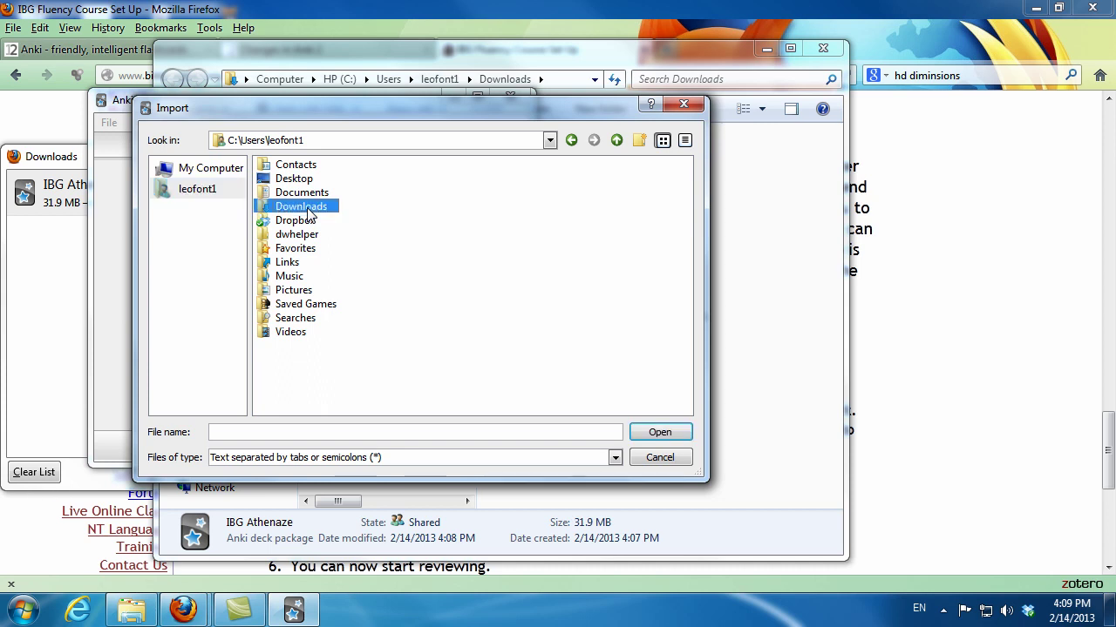
{"action": "double_click", "coordinate": [309, 213]}
{"action": "left_click", "coordinate": [312, 196]}
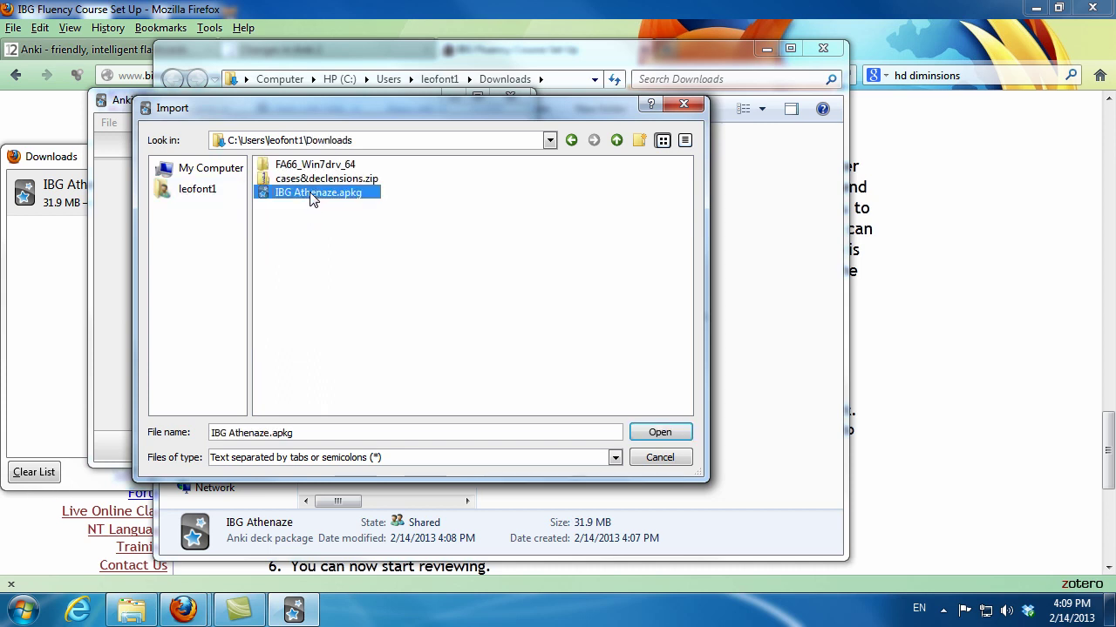
{"action": "left_click", "coordinate": [680, 433]}
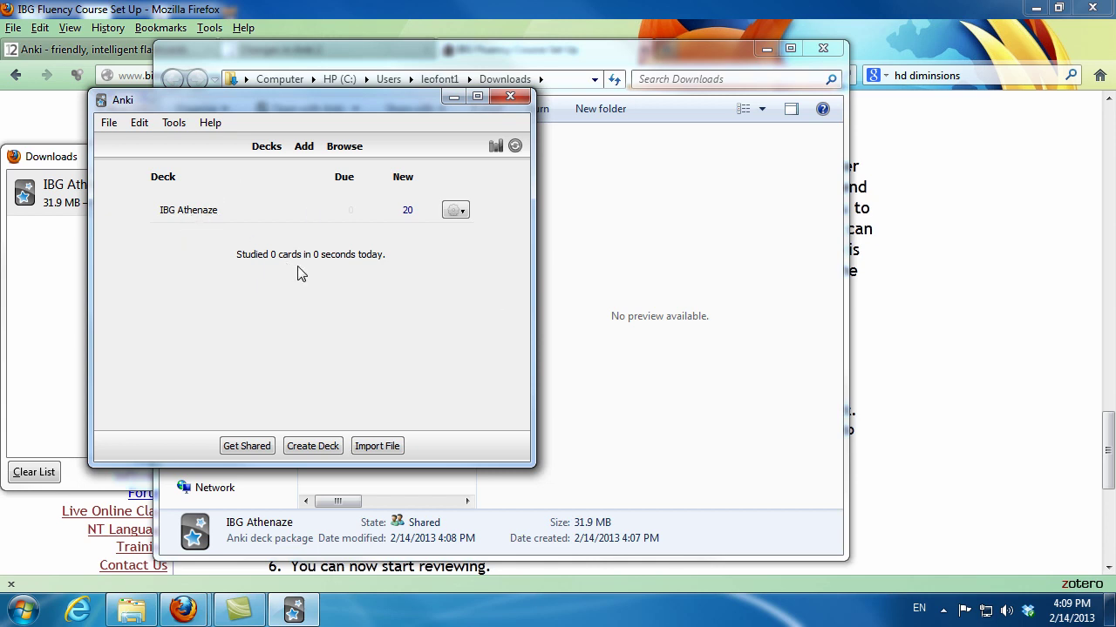
{"action": "left_click", "coordinate": [342, 147]}
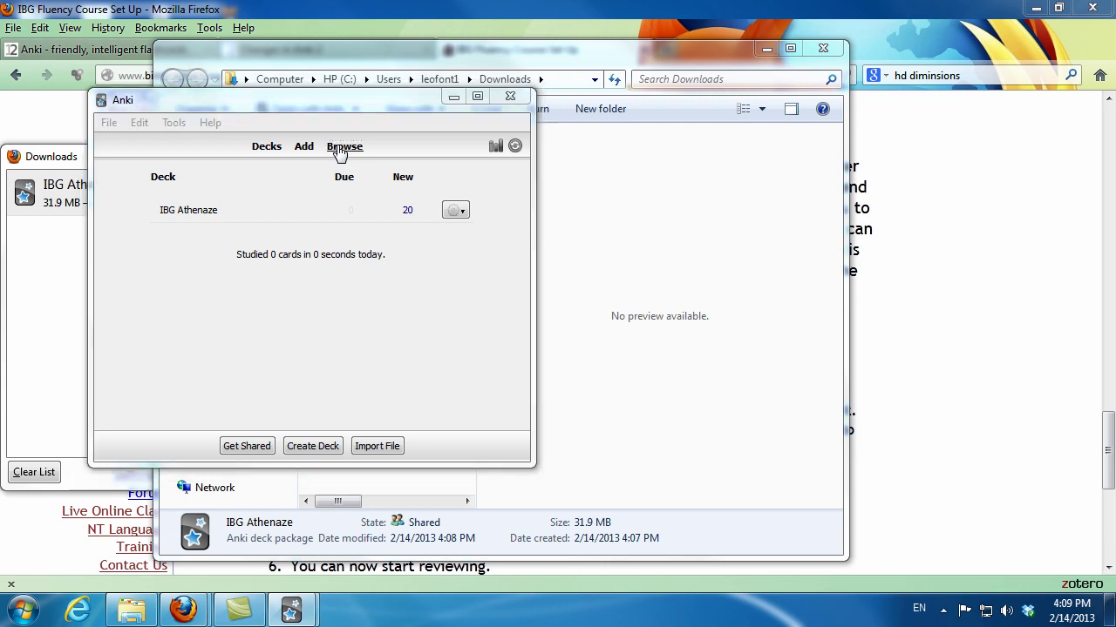
{"action": "left_click", "coordinate": [183, 192]}
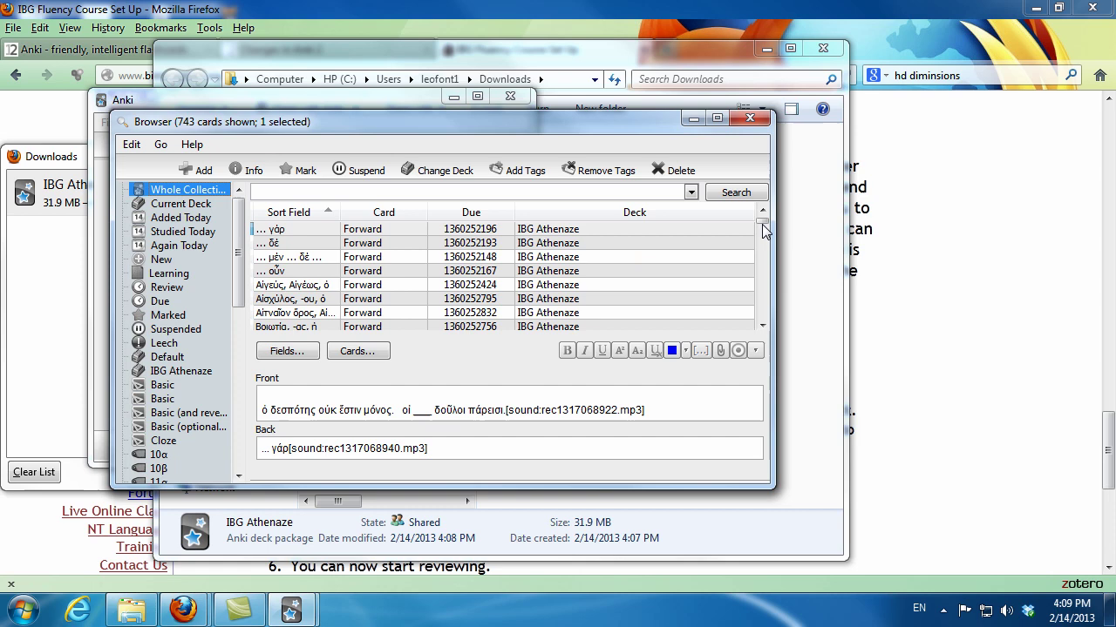
{"action": "mouse_move", "coordinate": [763, 222]}
{"action": "left_mouse_down"}
{"action": "mouse_move", "coordinate": [764, 323]}
{"action": "mouse_move", "coordinate": [765, 214]}
{"action": "left_mouse_up"}
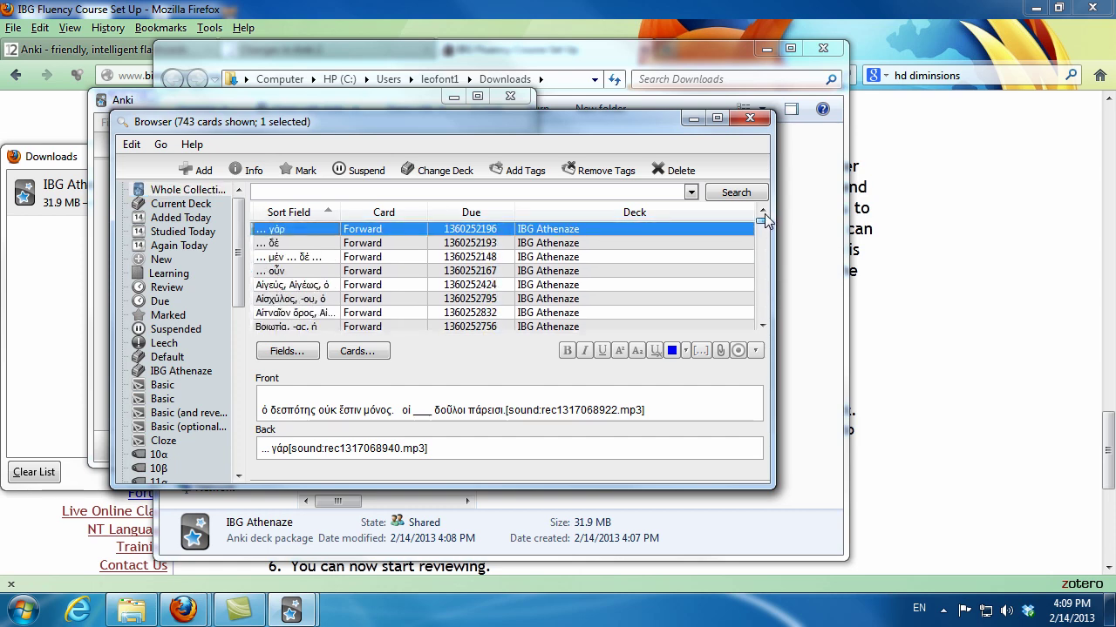
{"action": "left_click", "coordinate": [749, 118]}
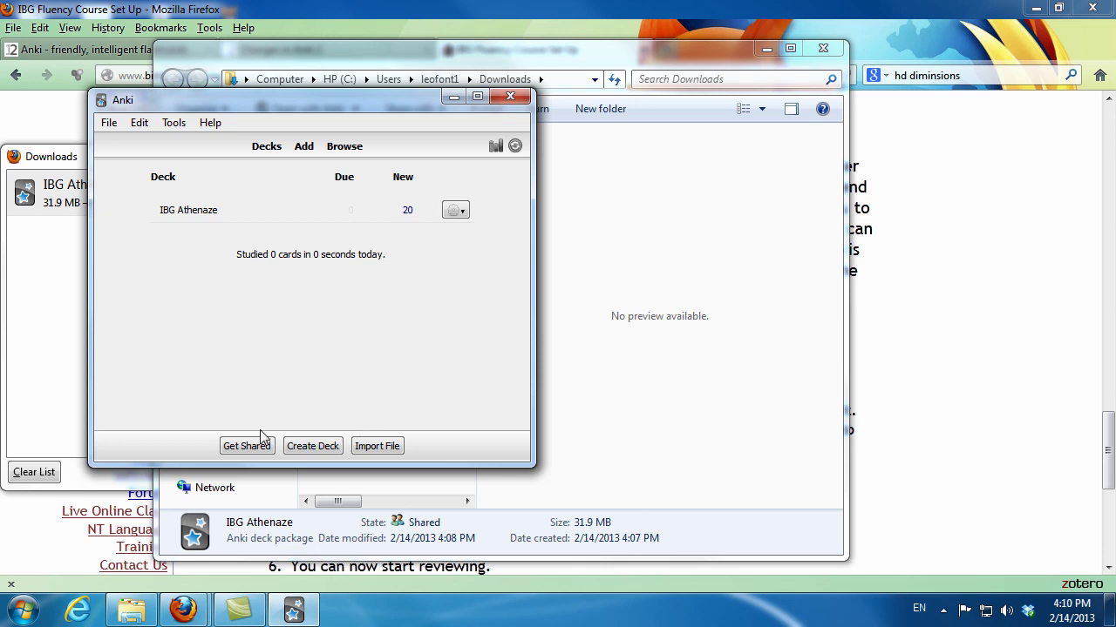
Open the IBG Athenaze deck and choose a custom study session limited by card tags
{"action": "left_click", "coordinate": [200, 210]}
{"action": "left_click", "coordinate": [339, 445]}
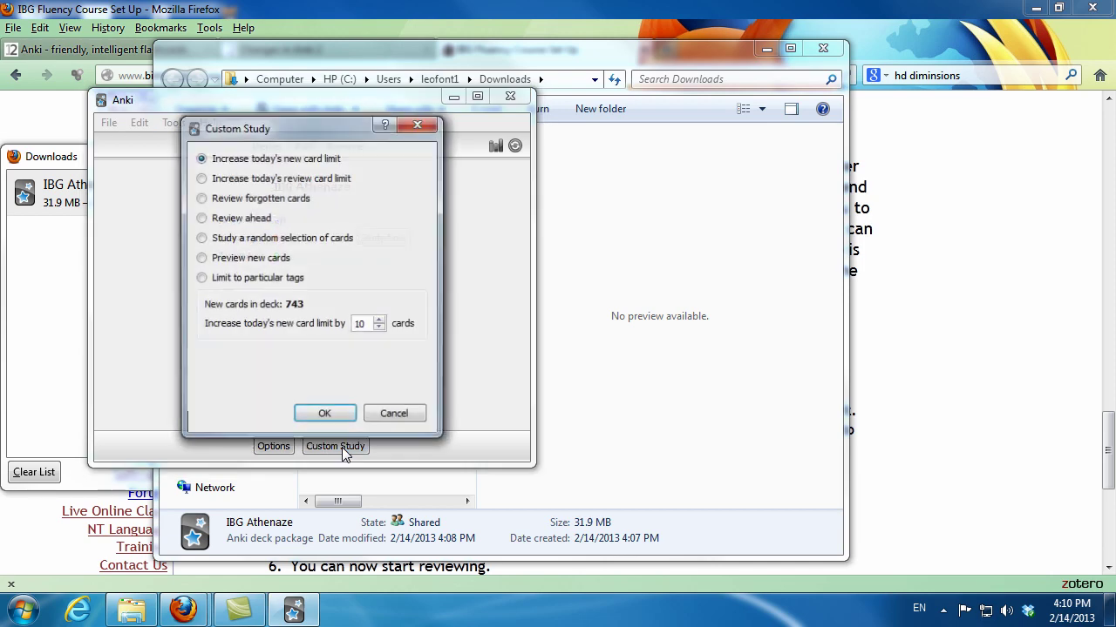
{"action": "left_click", "coordinate": [200, 278]}
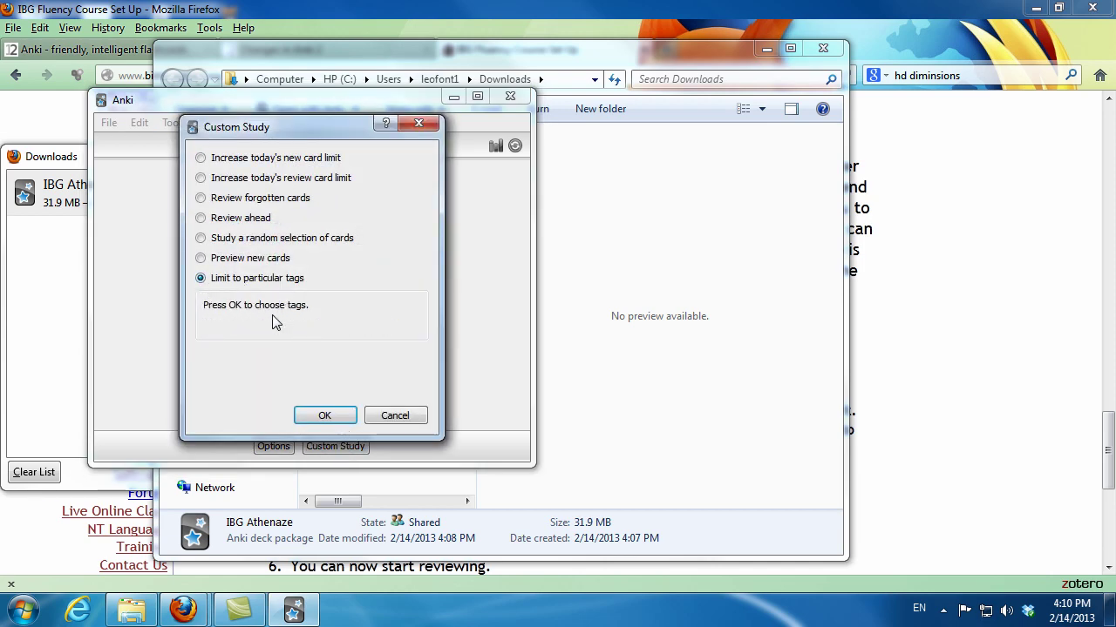
{"action": "left_click", "coordinate": [321, 416]}
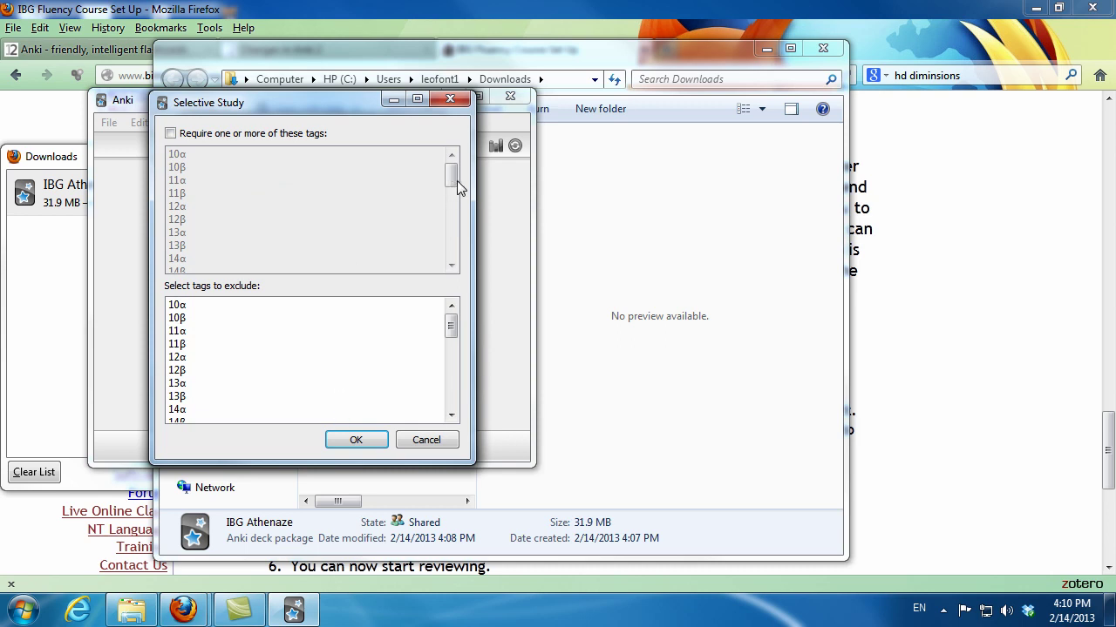
Require only the 1α tag in Selective Study and build the 58-card session
{"action": "left_click", "coordinate": [170, 134]}
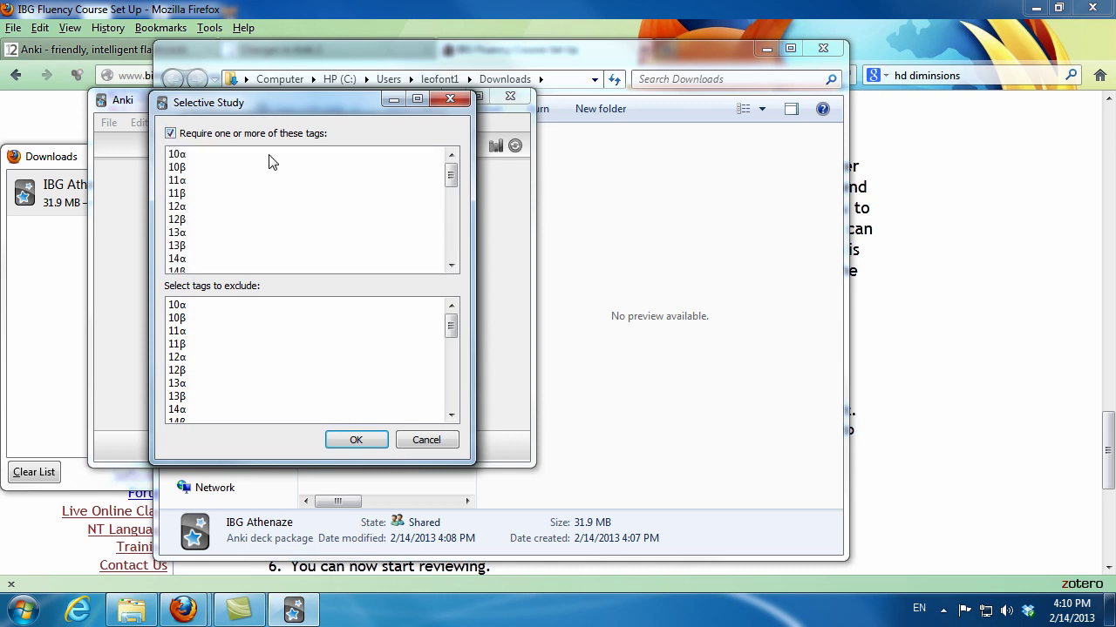
{"action": "left_click_drag", "start_coordinate": [453, 176], "coordinate": [452, 205]}
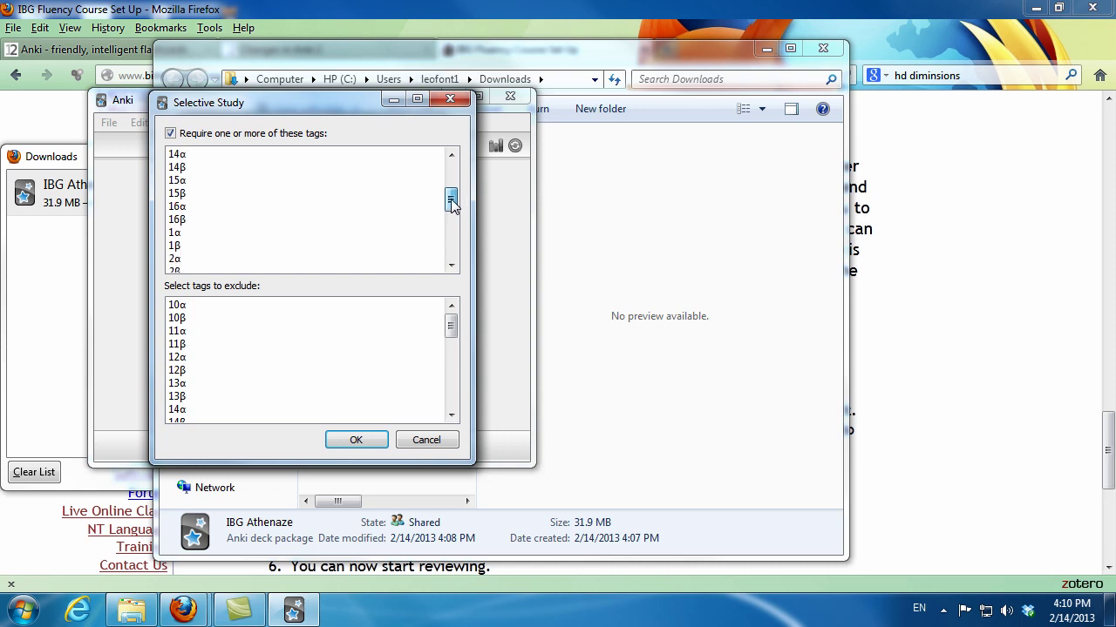
{"action": "left_click", "coordinate": [175, 236]}
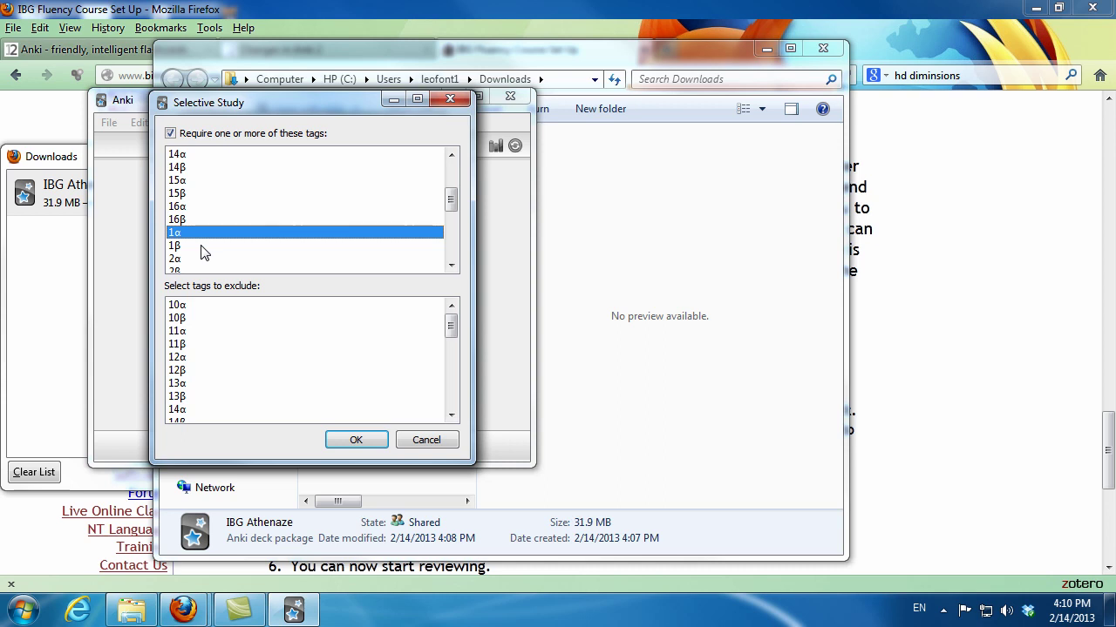
{"action": "left_click", "coordinate": [176, 246]}
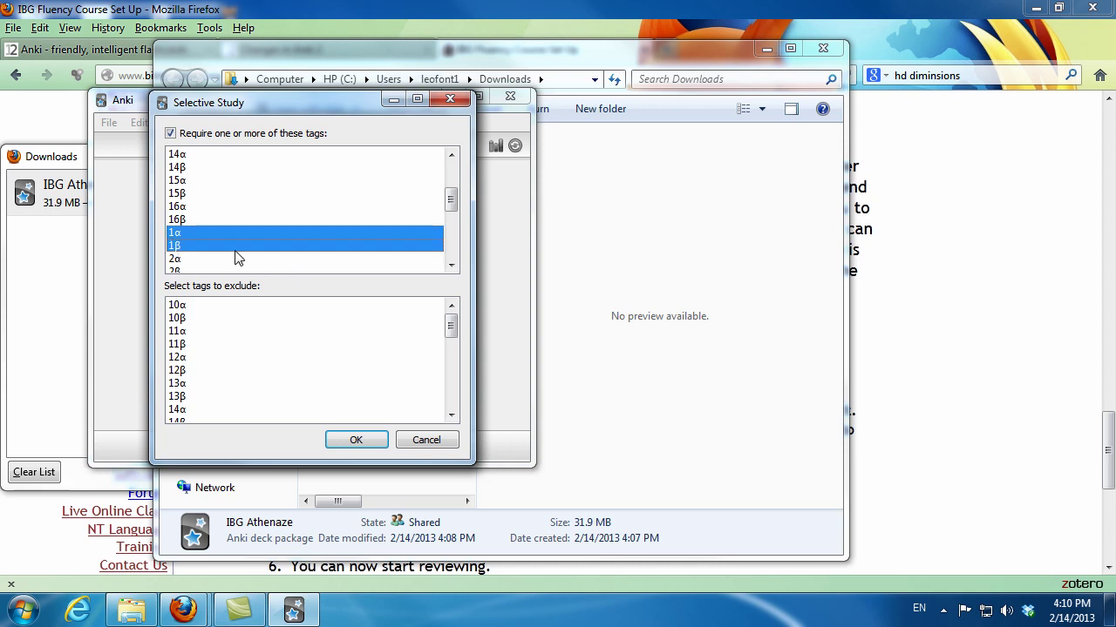
{"action": "left_click", "coordinate": [225, 248]}
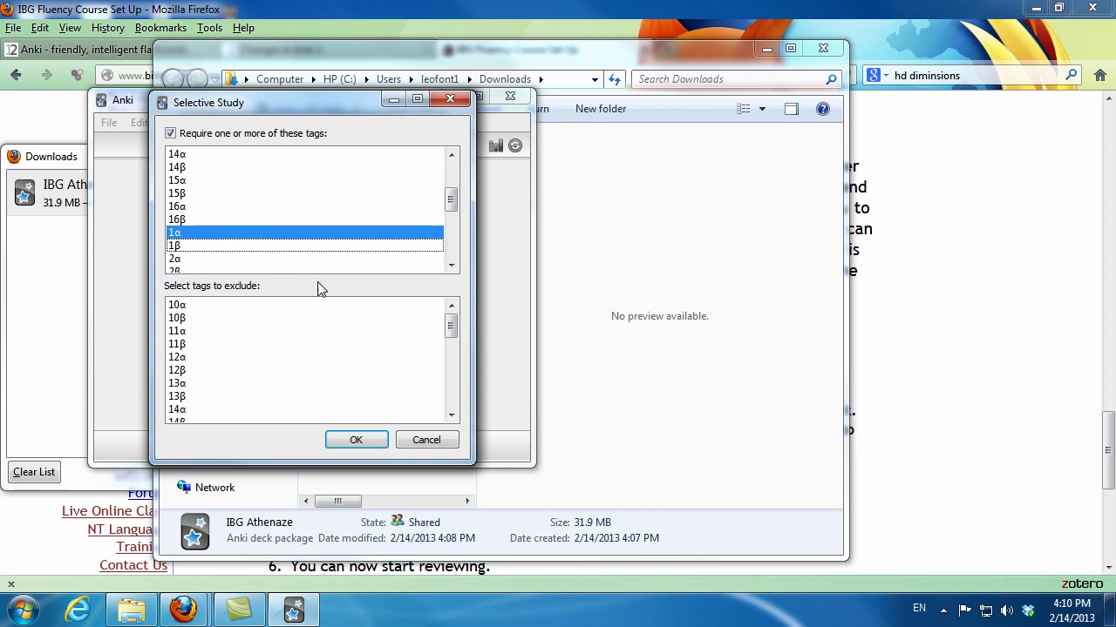
{"action": "left_click", "coordinate": [362, 442]}
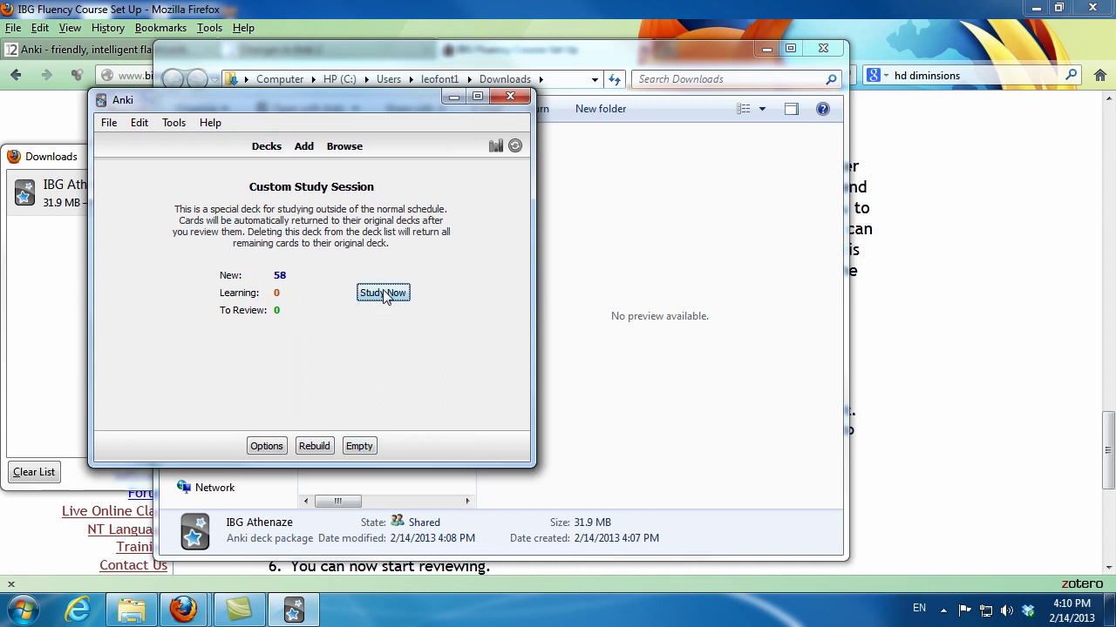
Start studying the 1α session in an enlarged window and grade the πονέω card Good
{"action": "left_click", "coordinate": [384, 295]}
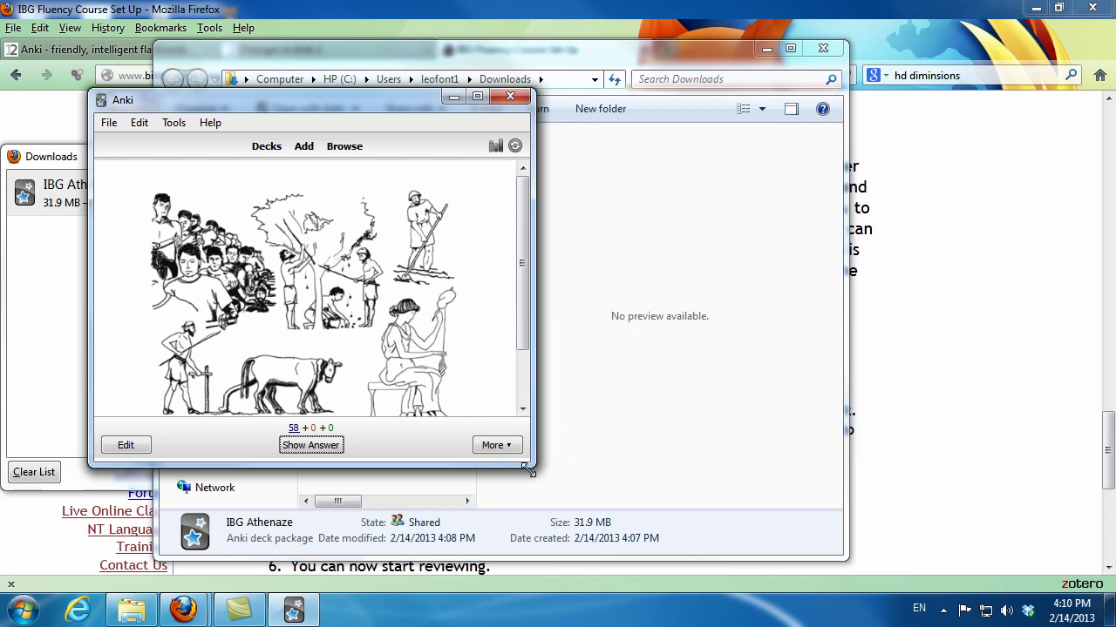
{"action": "left_click_drag", "start_coordinate": [530, 466], "coordinate": [682, 590]}
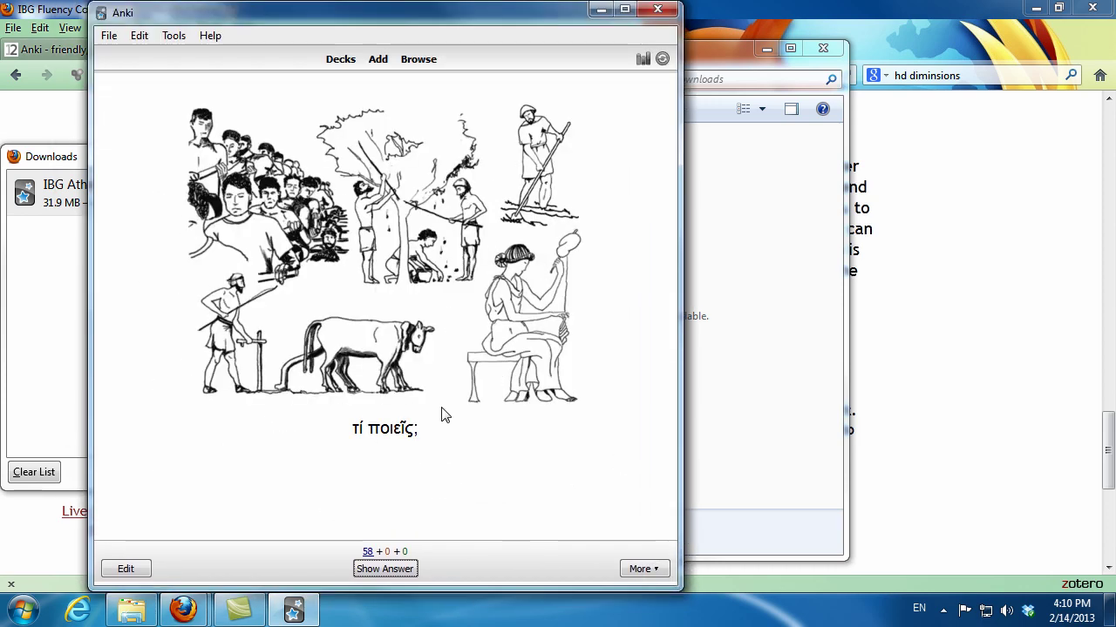
{"action": "left_click", "coordinate": [385, 571]}
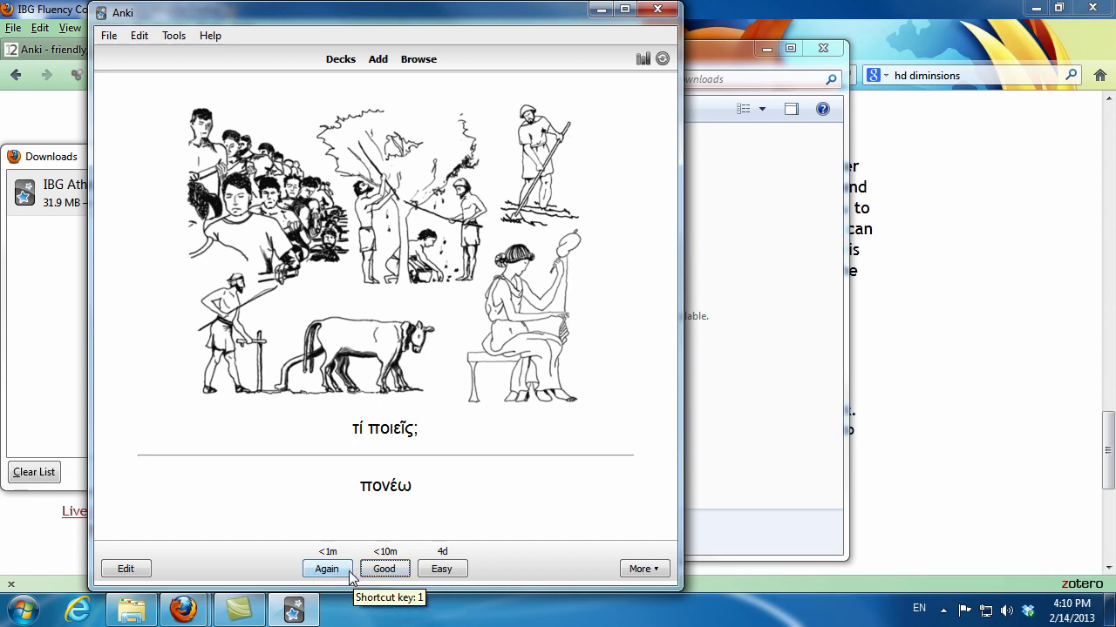
{"action": "left_click", "coordinate": [389, 577]}
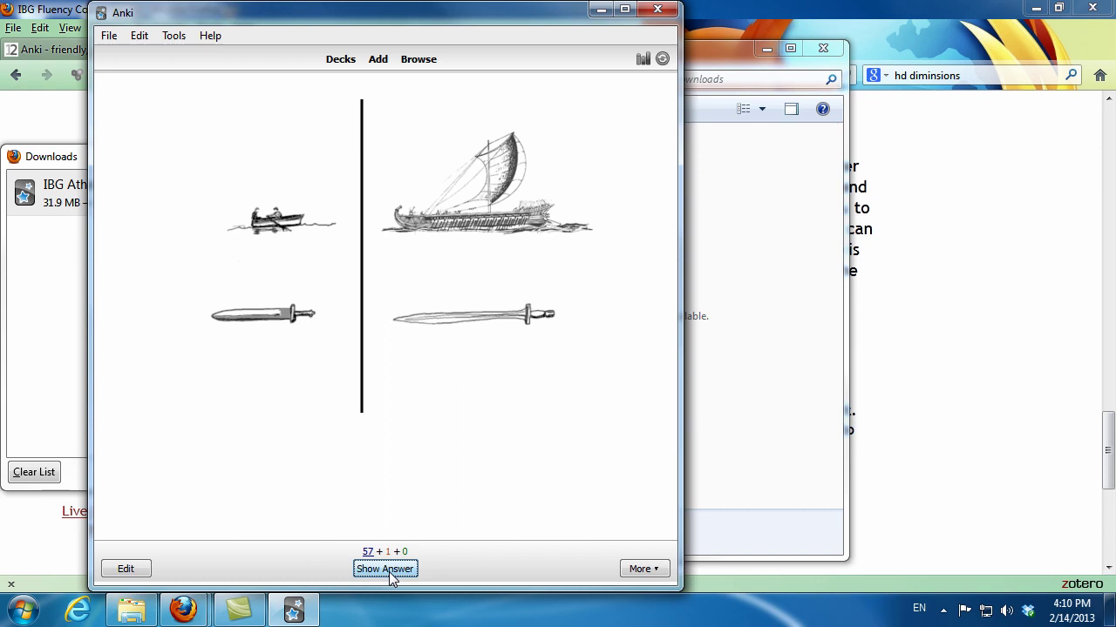
Mark the boats-and-swords card and the βίος, -ου, ὁ card Again for relearning
{"action": "left_click", "coordinate": [388, 575]}
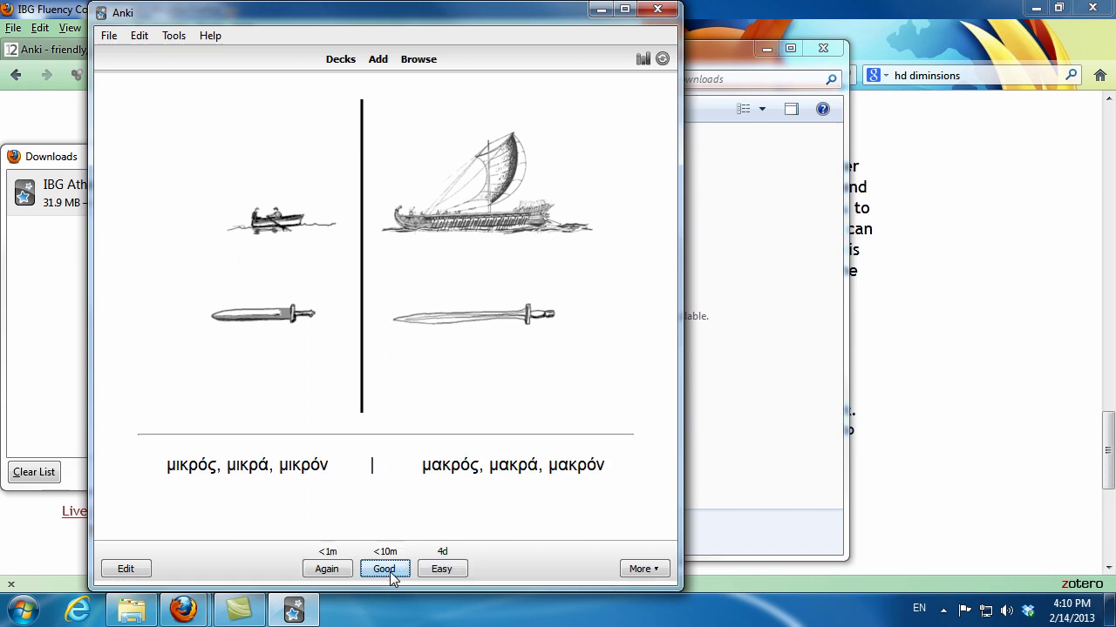
{"action": "left_click", "coordinate": [334, 575]}
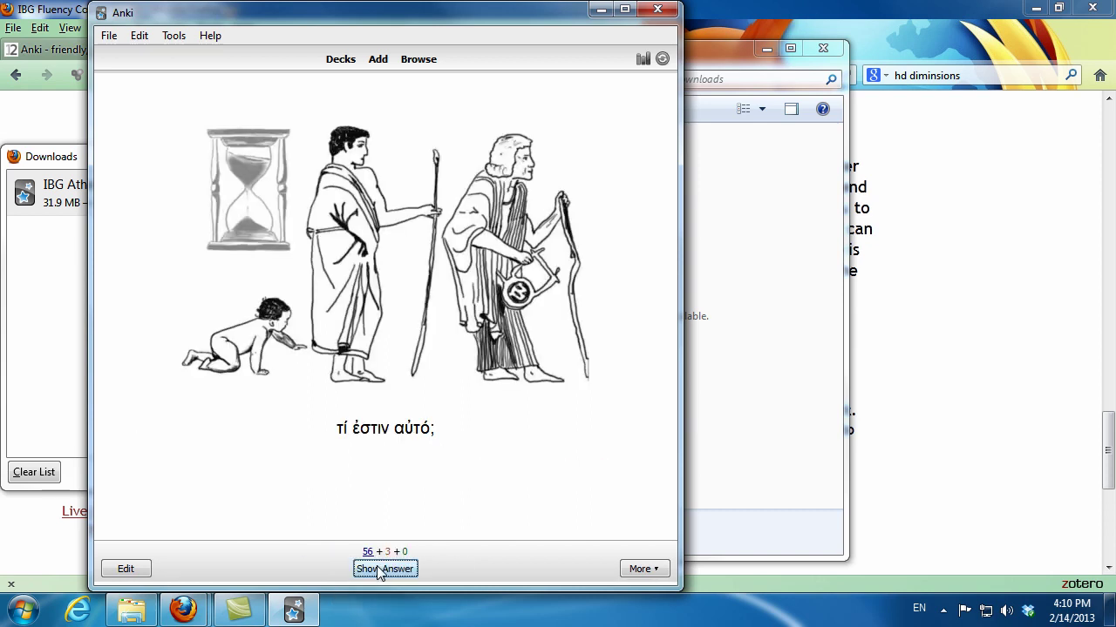
{"action": "left_click", "coordinate": [381, 573]}
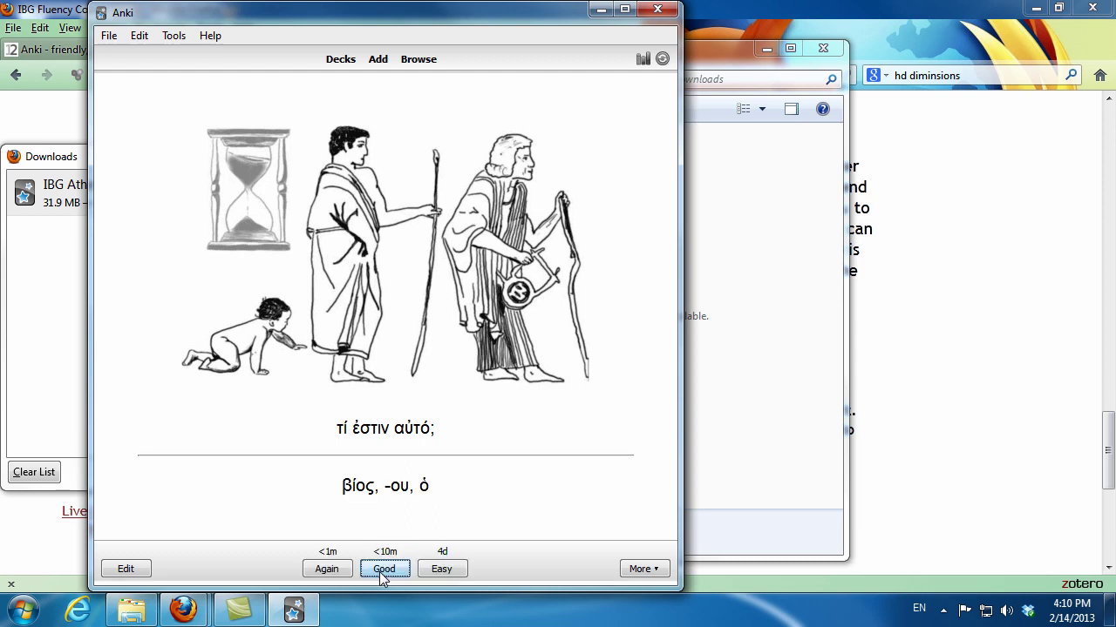
{"action": "left_click", "coordinate": [336, 574]}
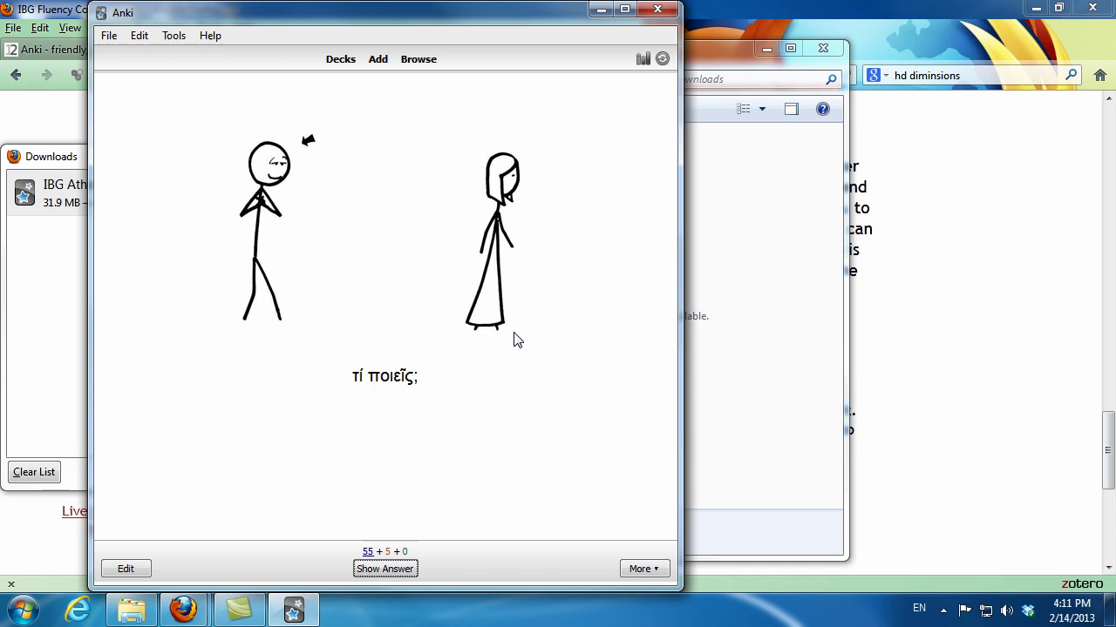
Close Anki, delete IBG Athenaze.apkg from Downloads, and clear Firefox's download list
{"action": "left_click", "coordinate": [656, 11]}
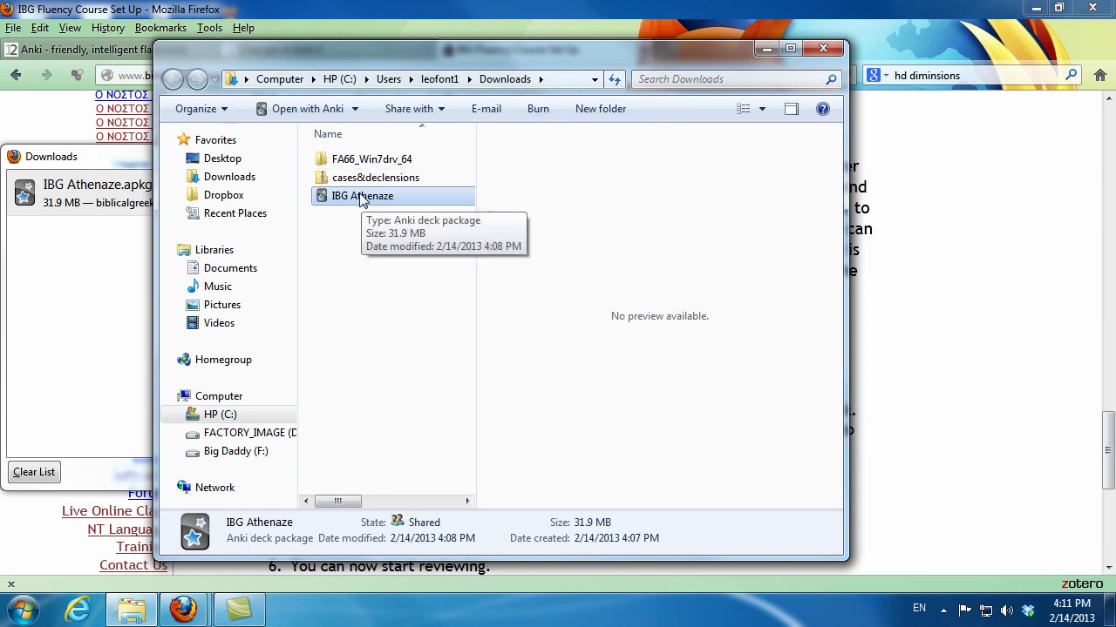
{"action": "right_click", "coordinate": [360, 195]}
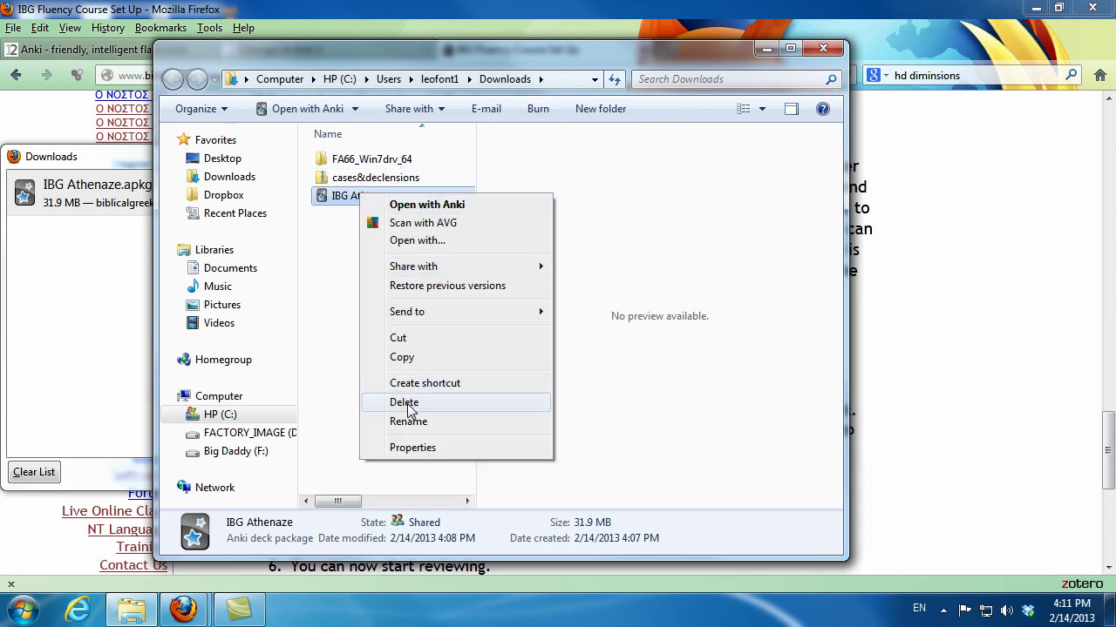
{"action": "left_click", "coordinate": [408, 406]}
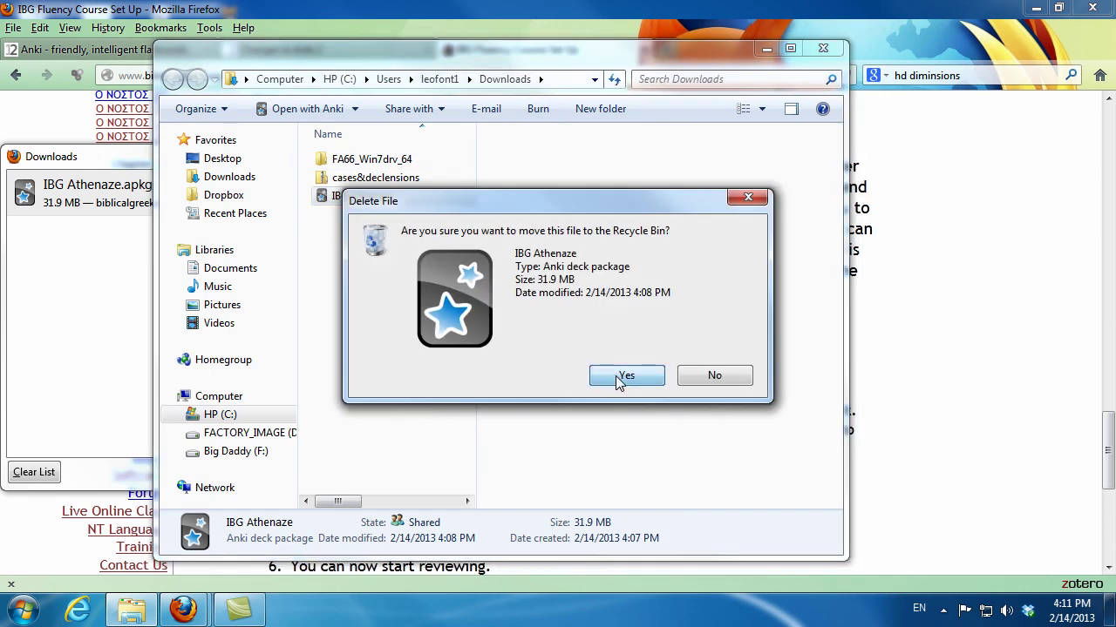
{"action": "left_click", "coordinate": [620, 380]}
{"action": "left_click", "coordinate": [822, 44]}
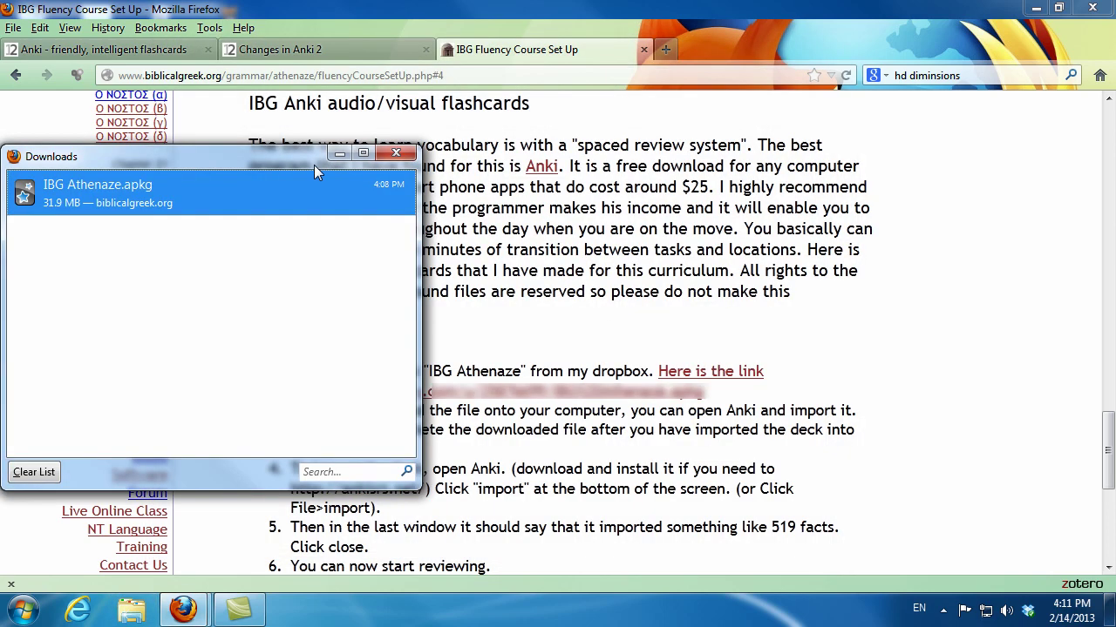
{"action": "left_click", "coordinate": [33, 475]}
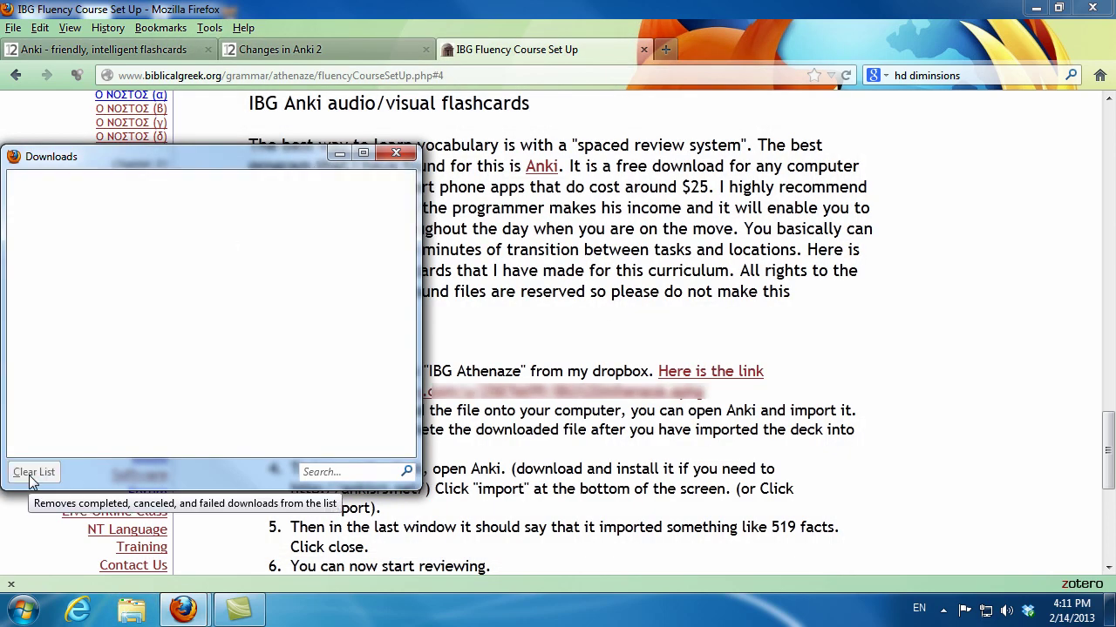
{"action": "left_click", "coordinate": [396, 154]}
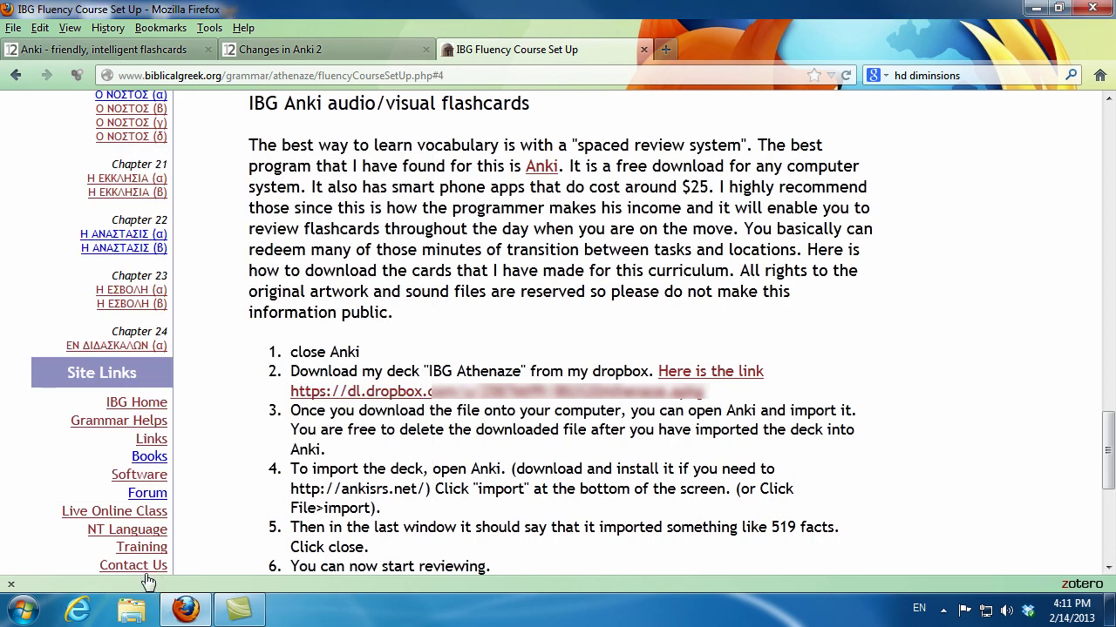
Relaunch Anki and resume studying the Custom Study Session deck
{"action": "left_click", "coordinate": [23, 610]}
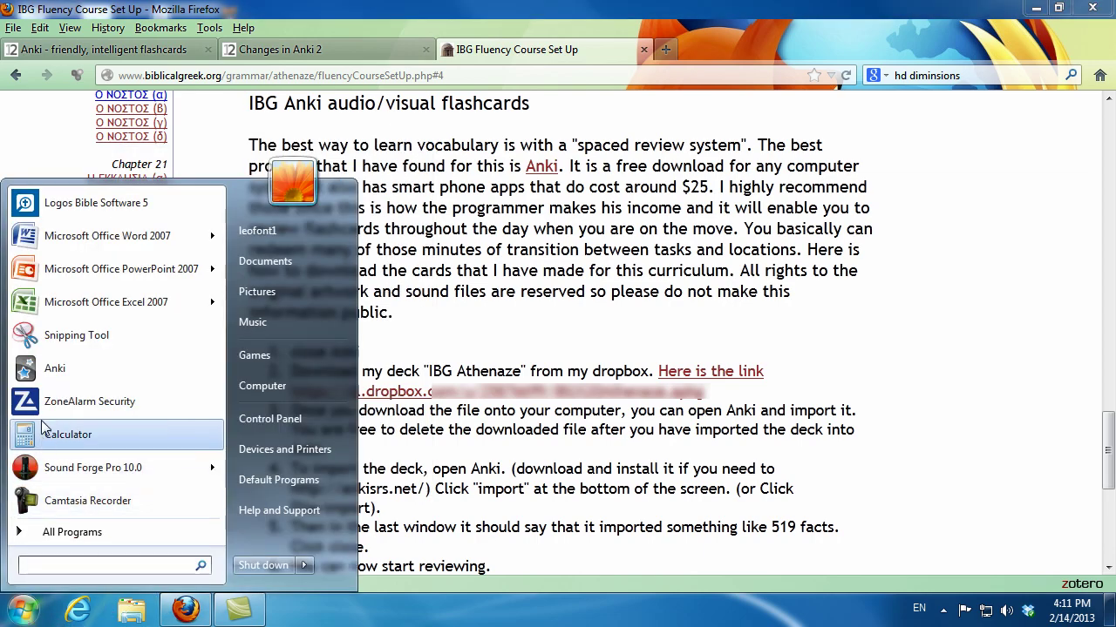
{"action": "left_click", "coordinate": [57, 377]}
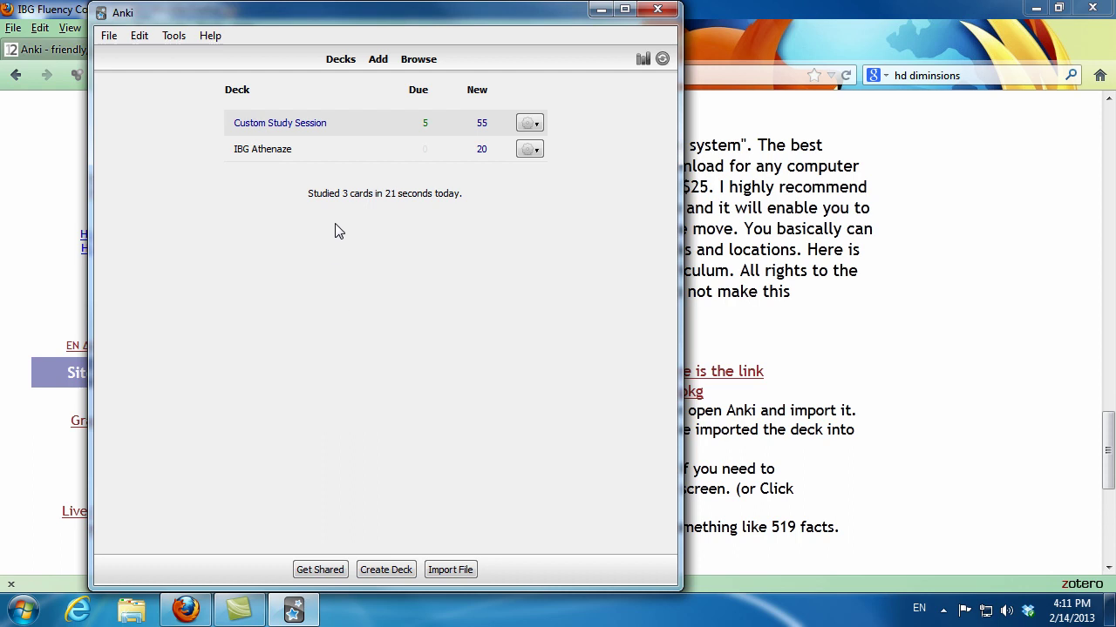
{"action": "left_click", "coordinate": [285, 127]}
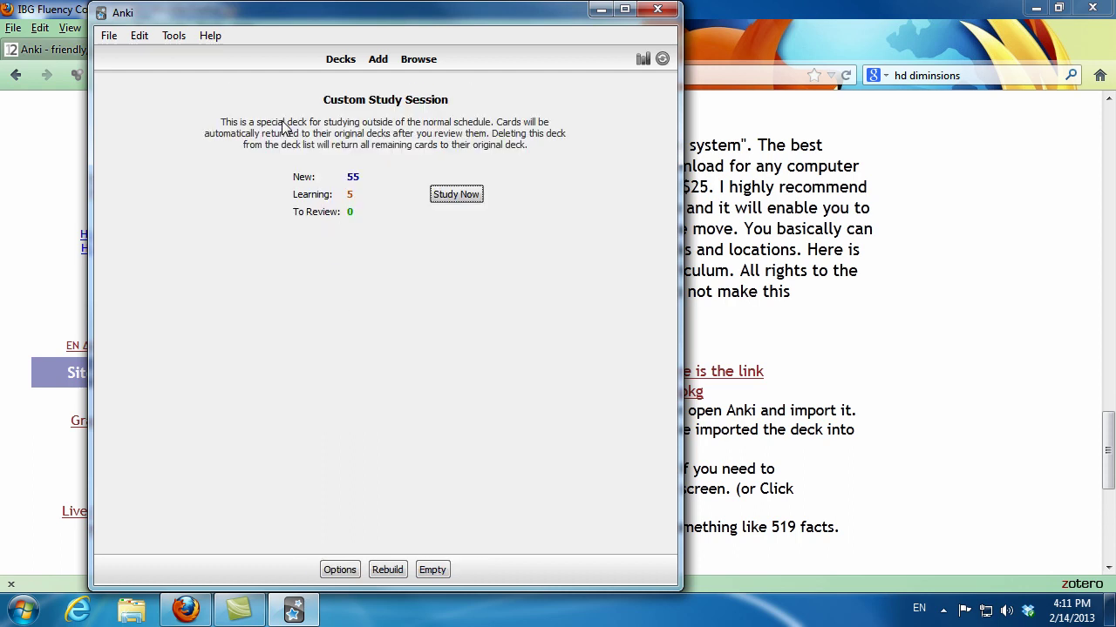
{"action": "left_click", "coordinate": [457, 197]}
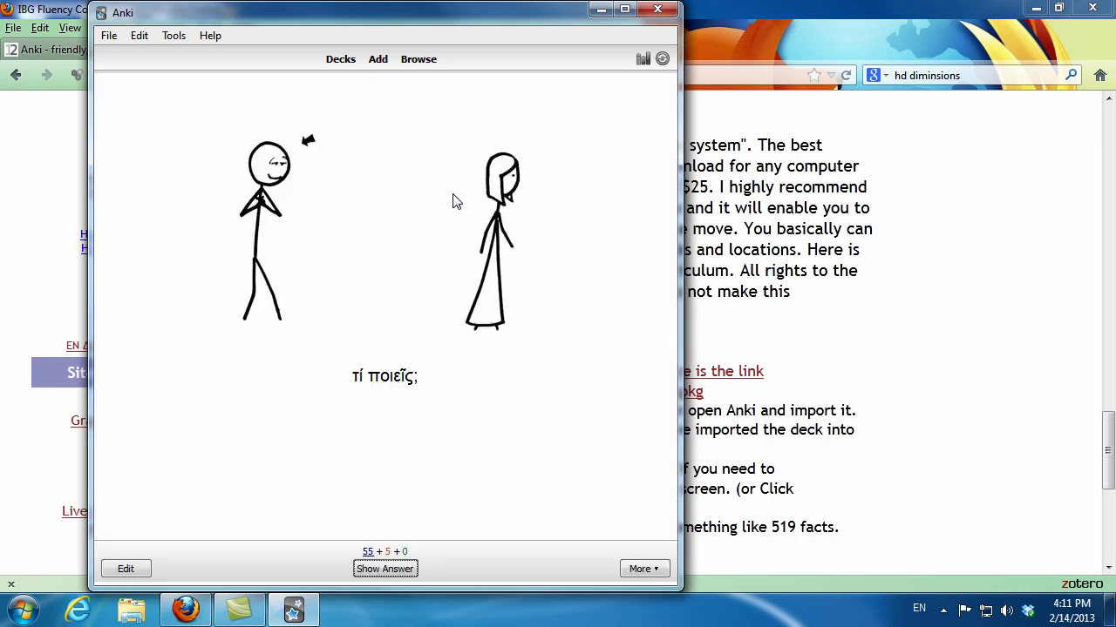
Review the φιλέω and reaping cards, grading both Again, then close Anki
{"action": "left_click", "coordinate": [385, 571]}
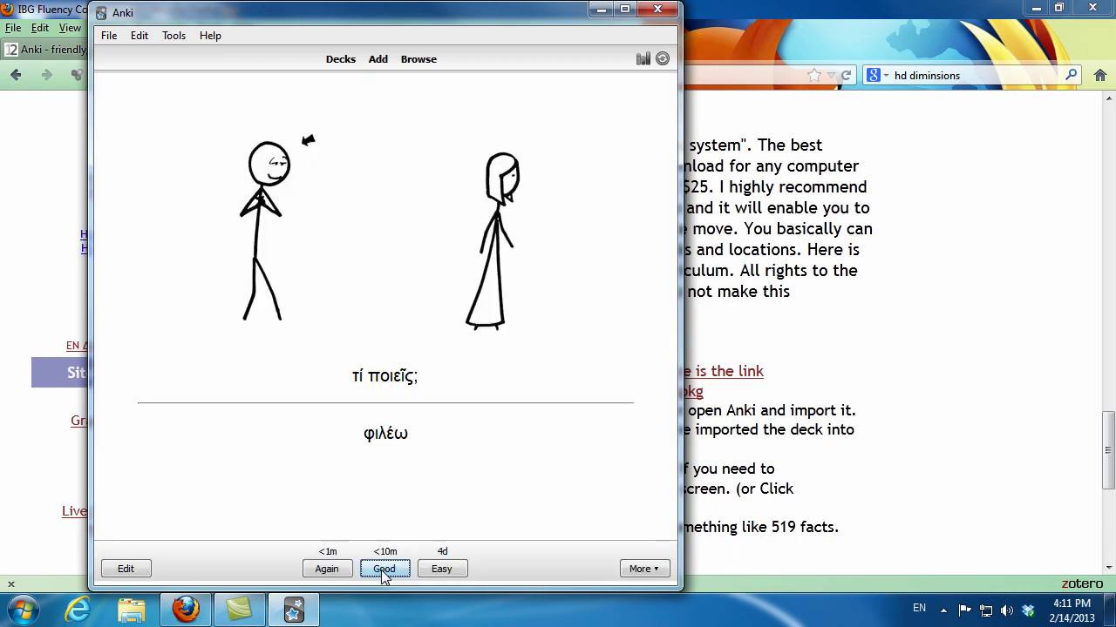
{"action": "left_click", "coordinate": [327, 571]}
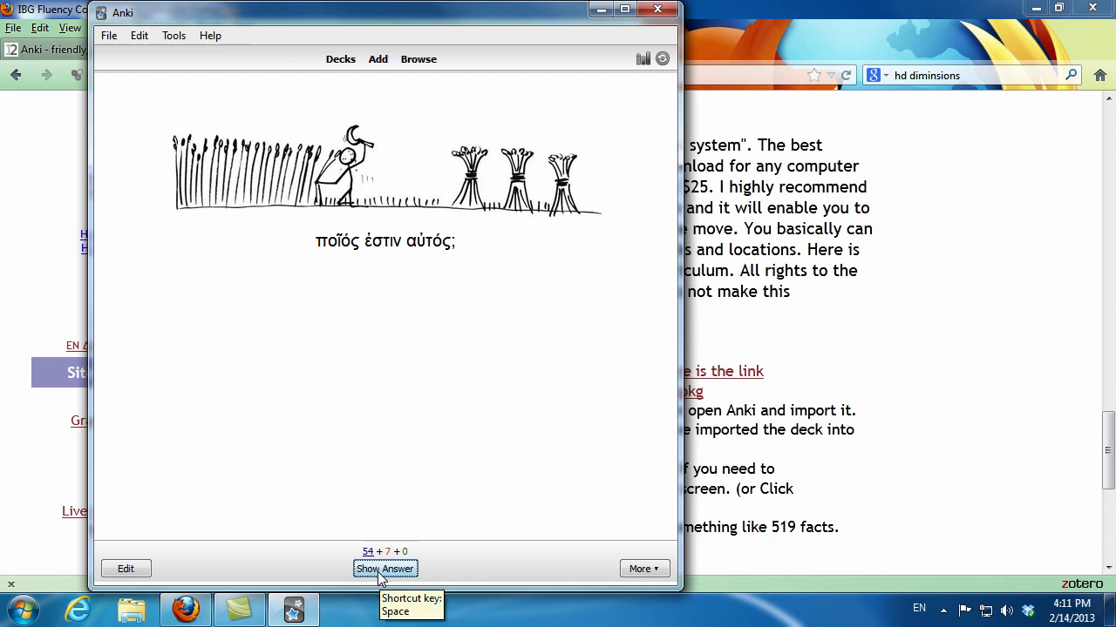
{"action": "left_click", "coordinate": [380, 573]}
{"action": "left_click", "coordinate": [324, 572]}
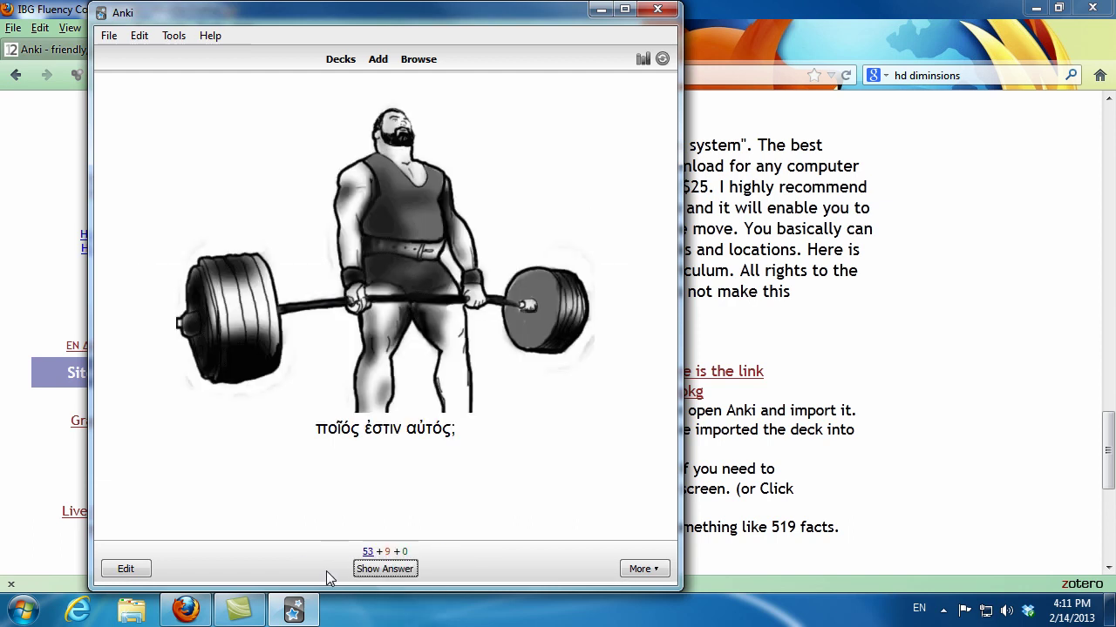
{"action": "left_click", "coordinate": [663, 12]}
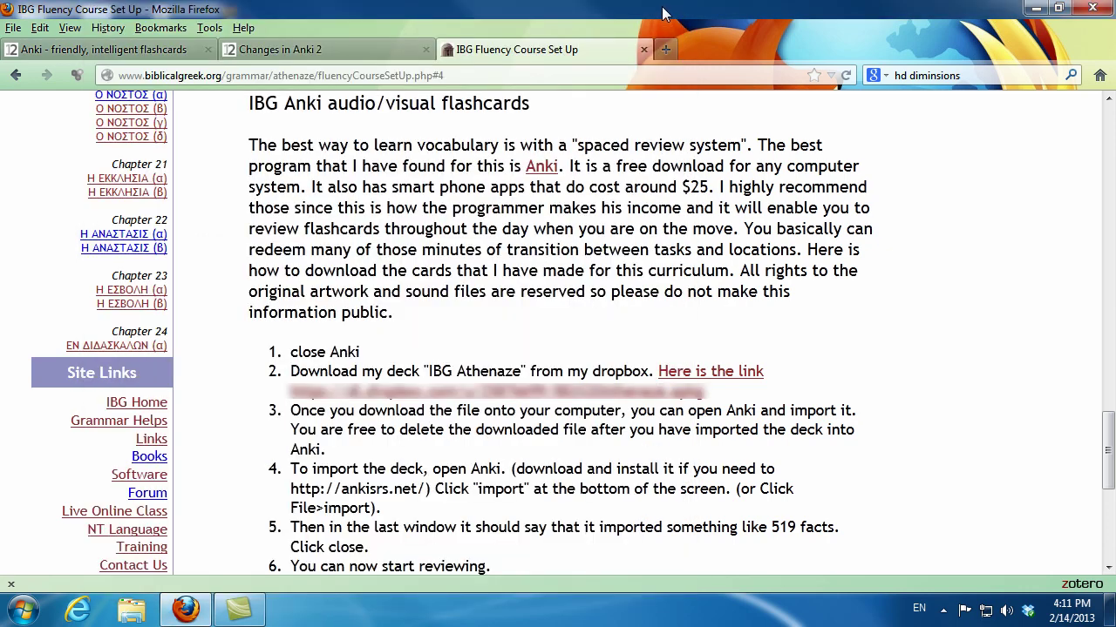